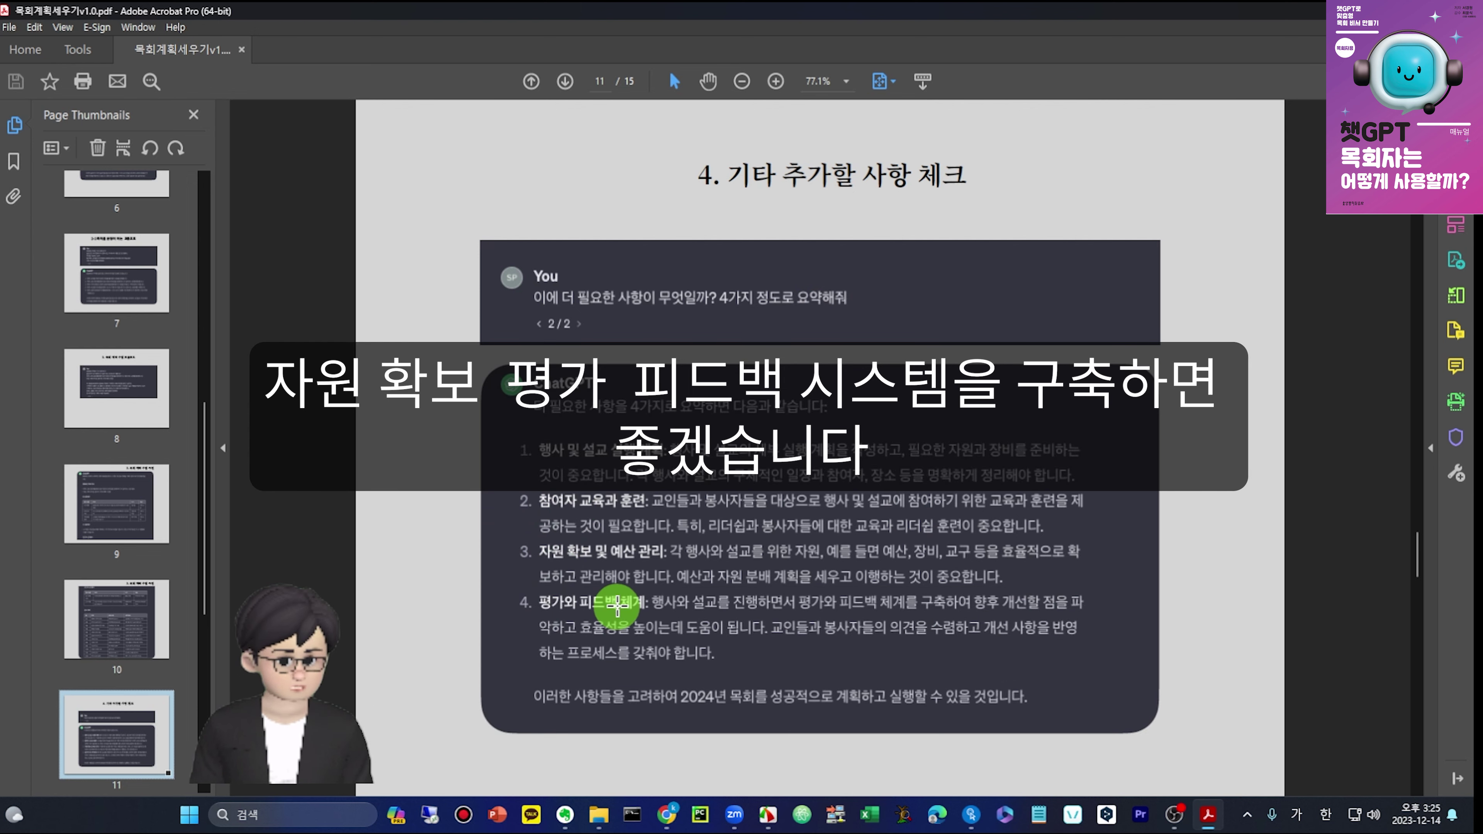
Look over the ChatGPT 4.0 ministry planning prompt on page 12 of the PDF and return to the plan recommendation on page 9
scroll(86, 566, "down", 2)
left_click(88, 569)
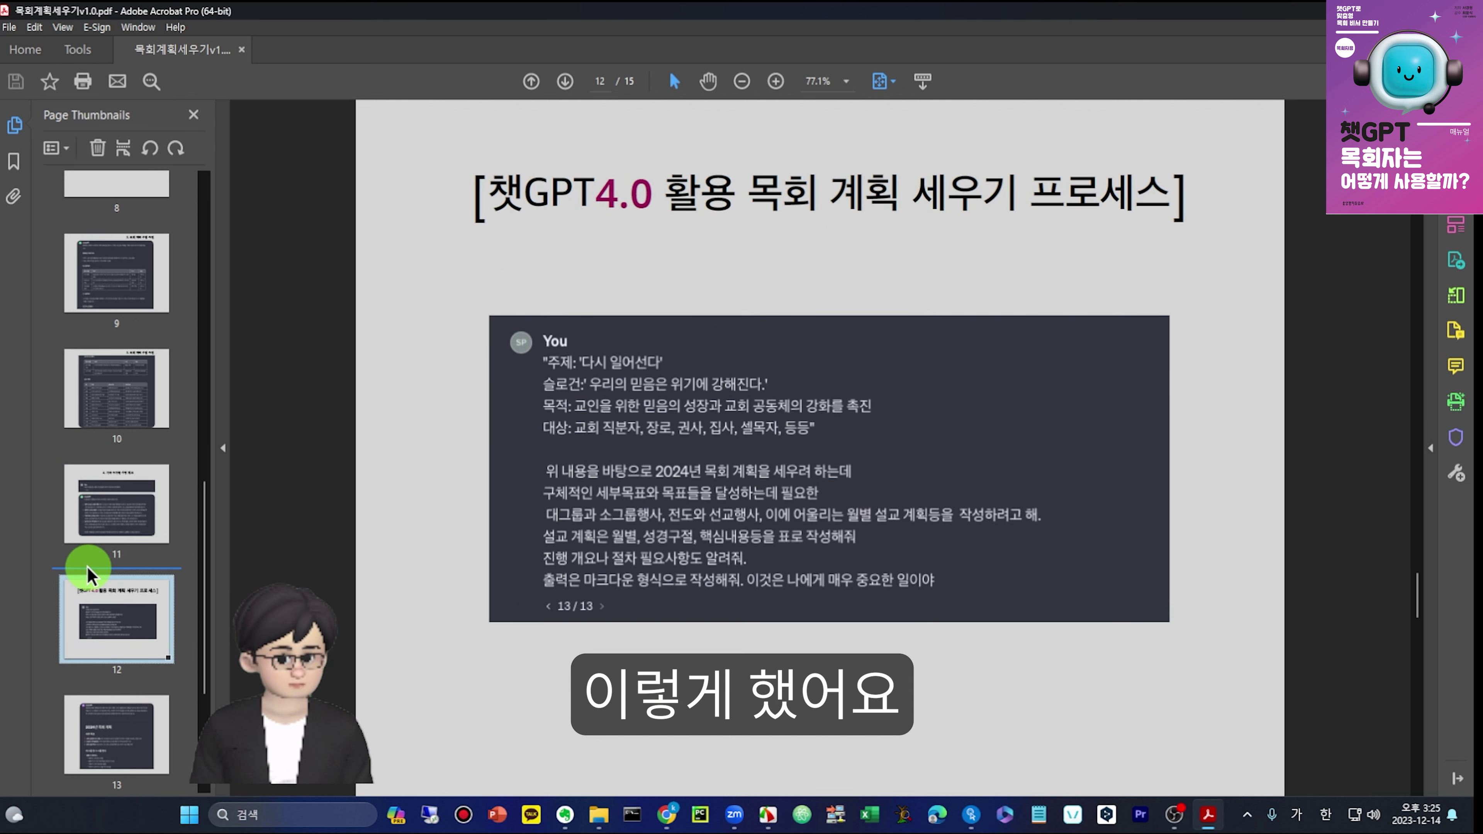
key("Up")
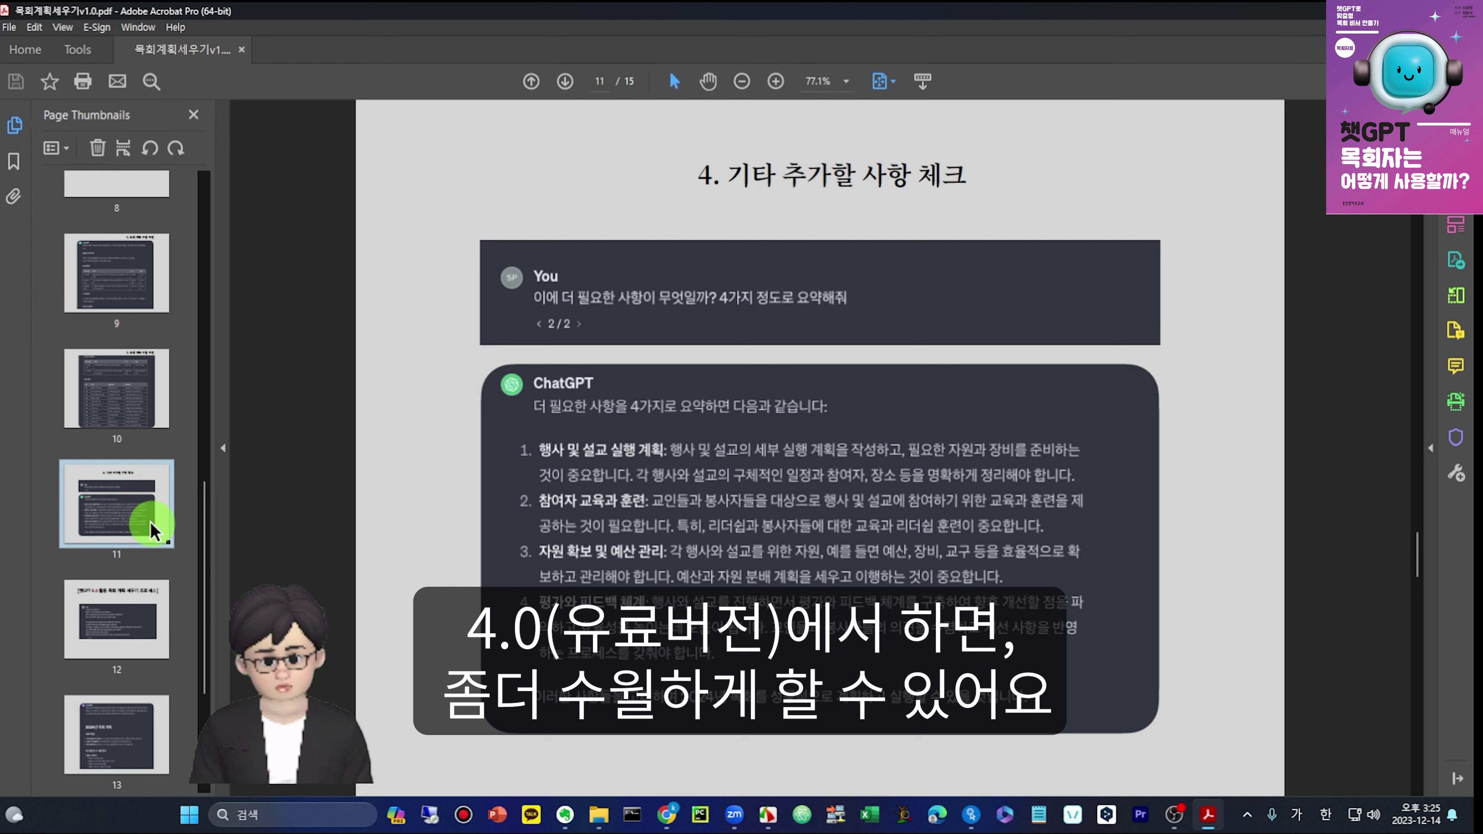
key("Up")
key("Up")
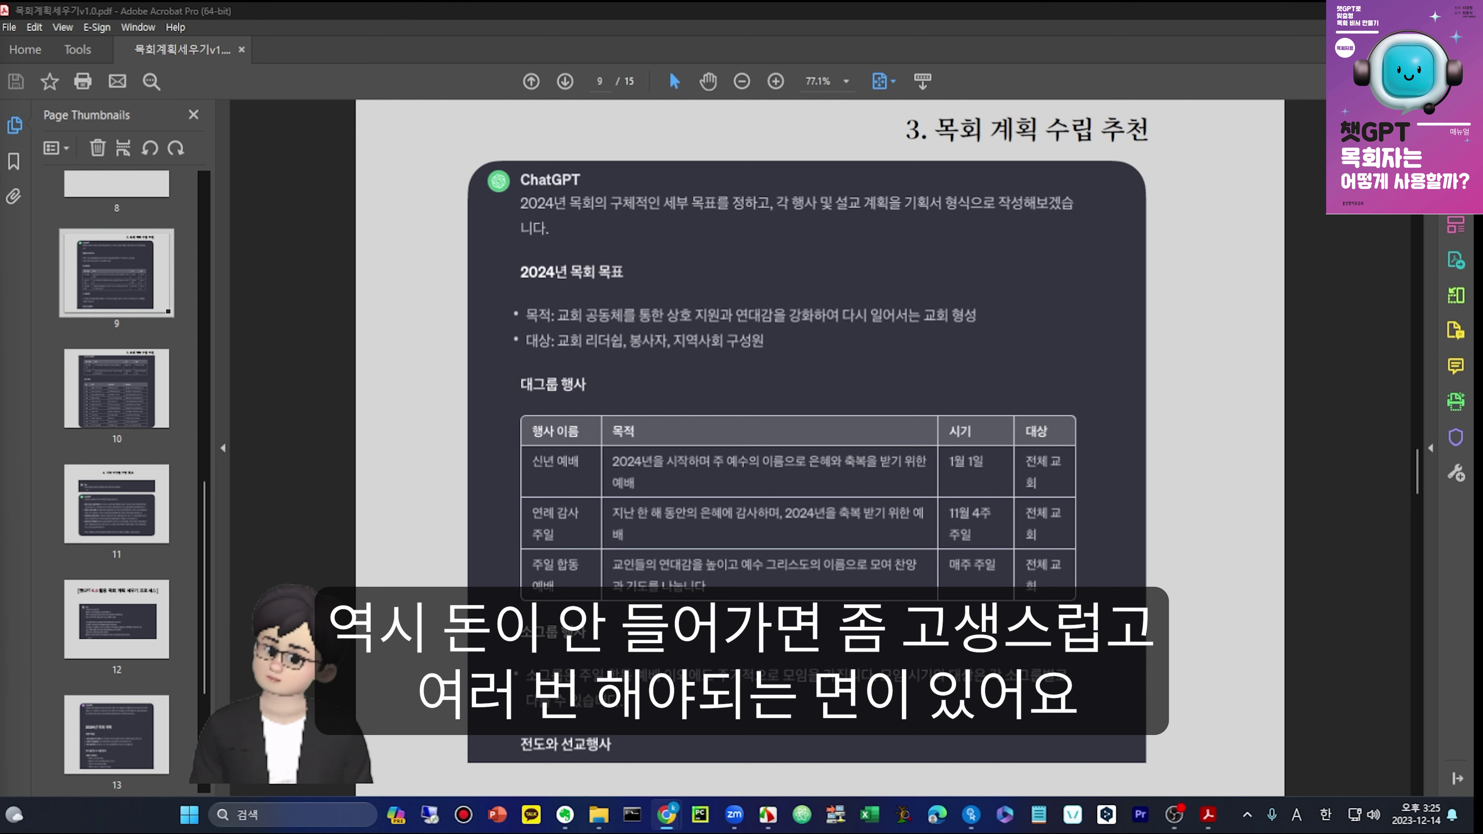
Switch to the ChatGPT browser window and change the model from GPT-3.5 to GPT-4
left_click_drag(1482, 36, 186, 40)
left_click(1318, 29)
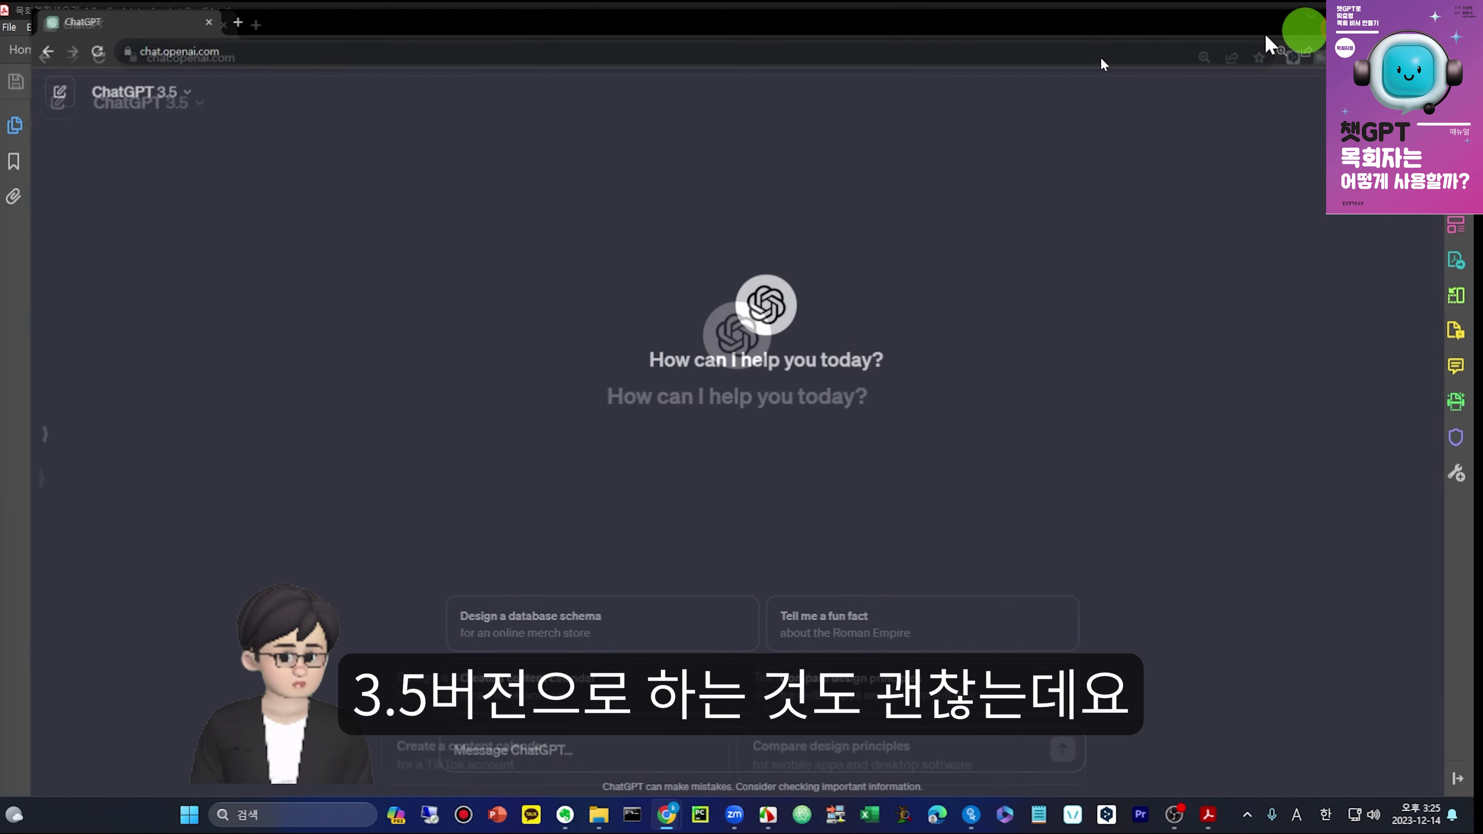
left_click(134, 82)
left_click(152, 146)
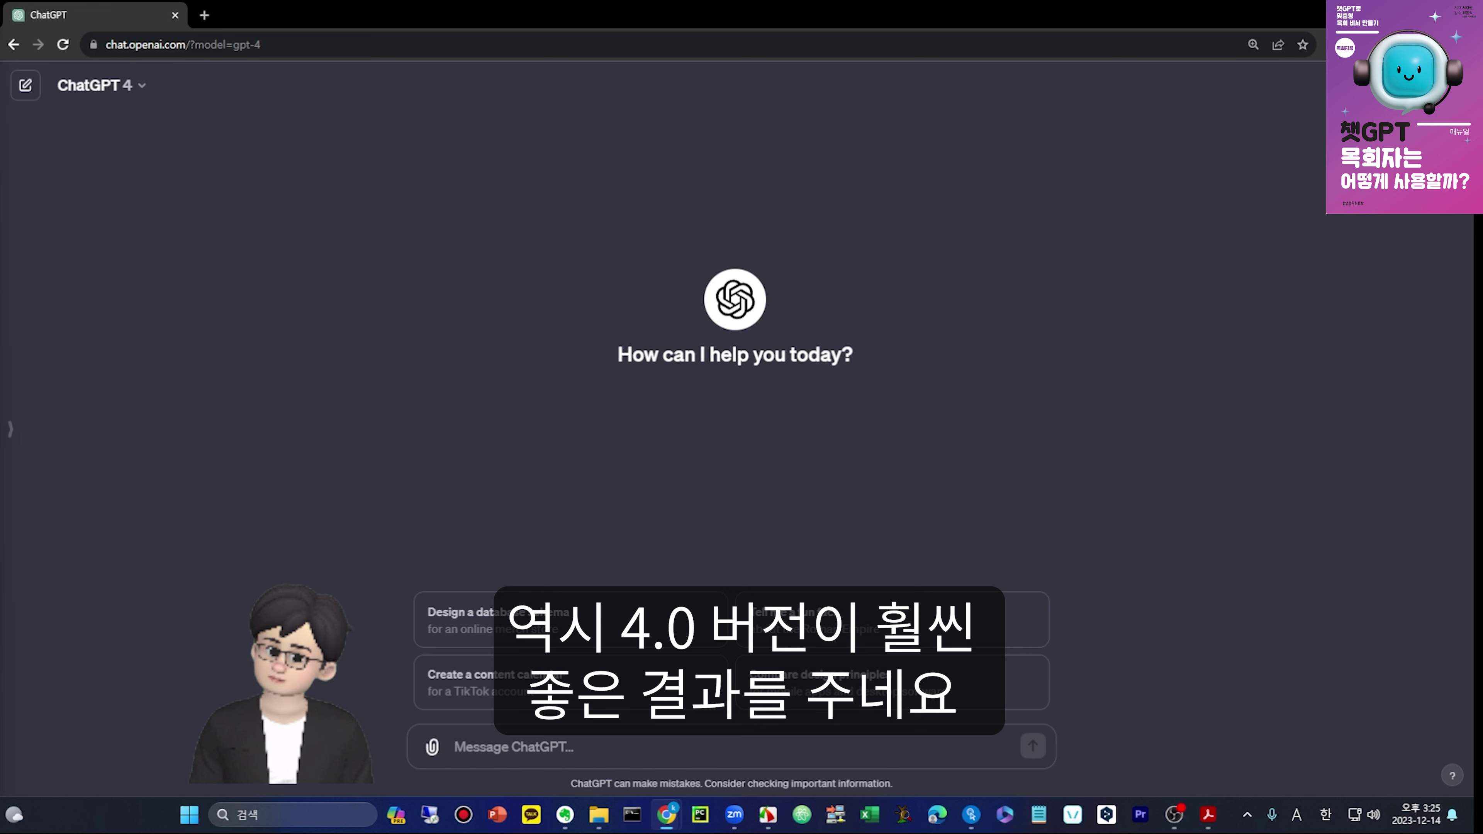
Paste the prepared 2024 ministry plan prompt with the theme '다시 일어선다' into the message and send it
left_click(519, 759)
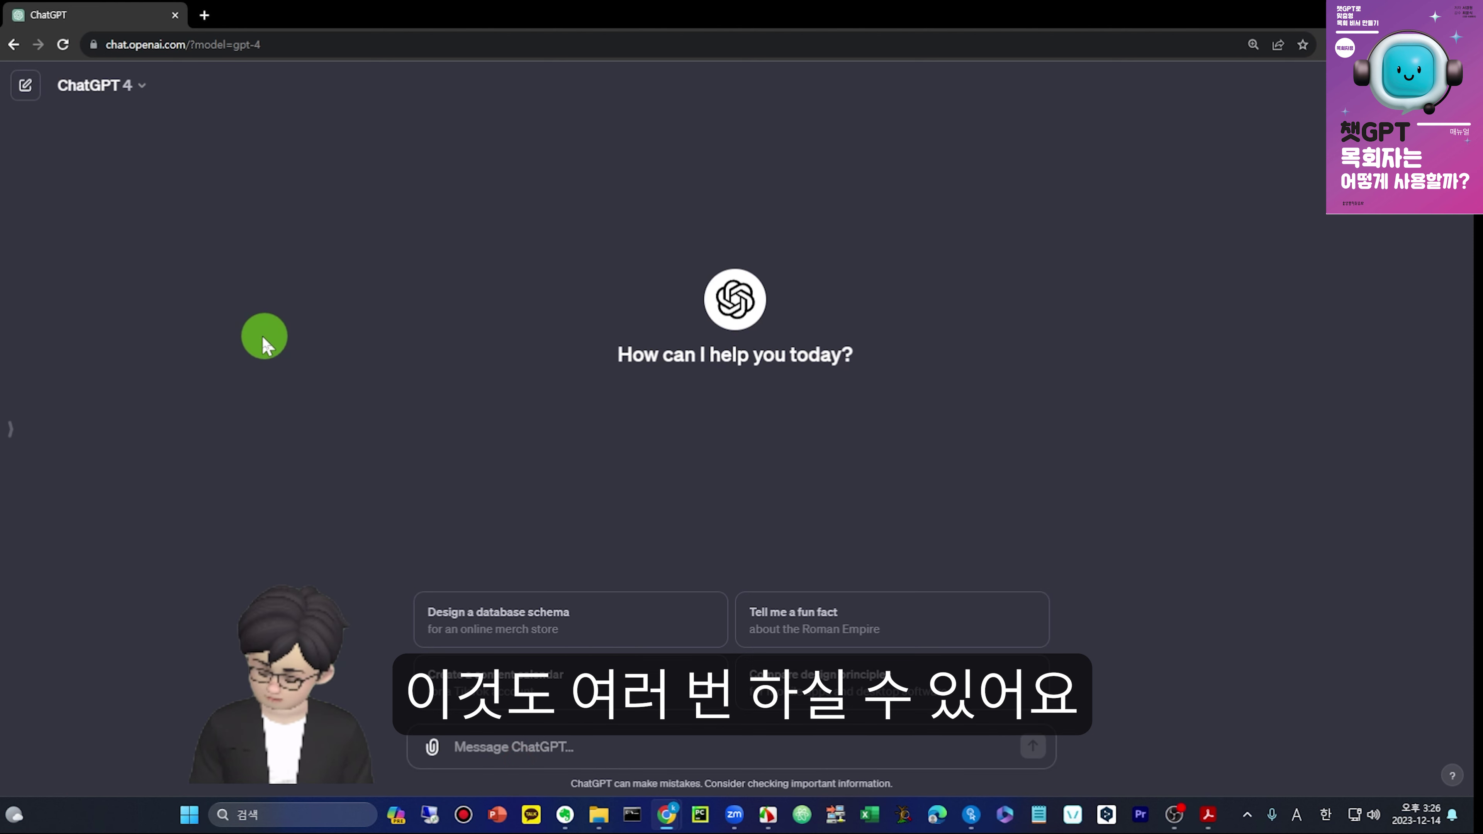
key("ctrl+v")
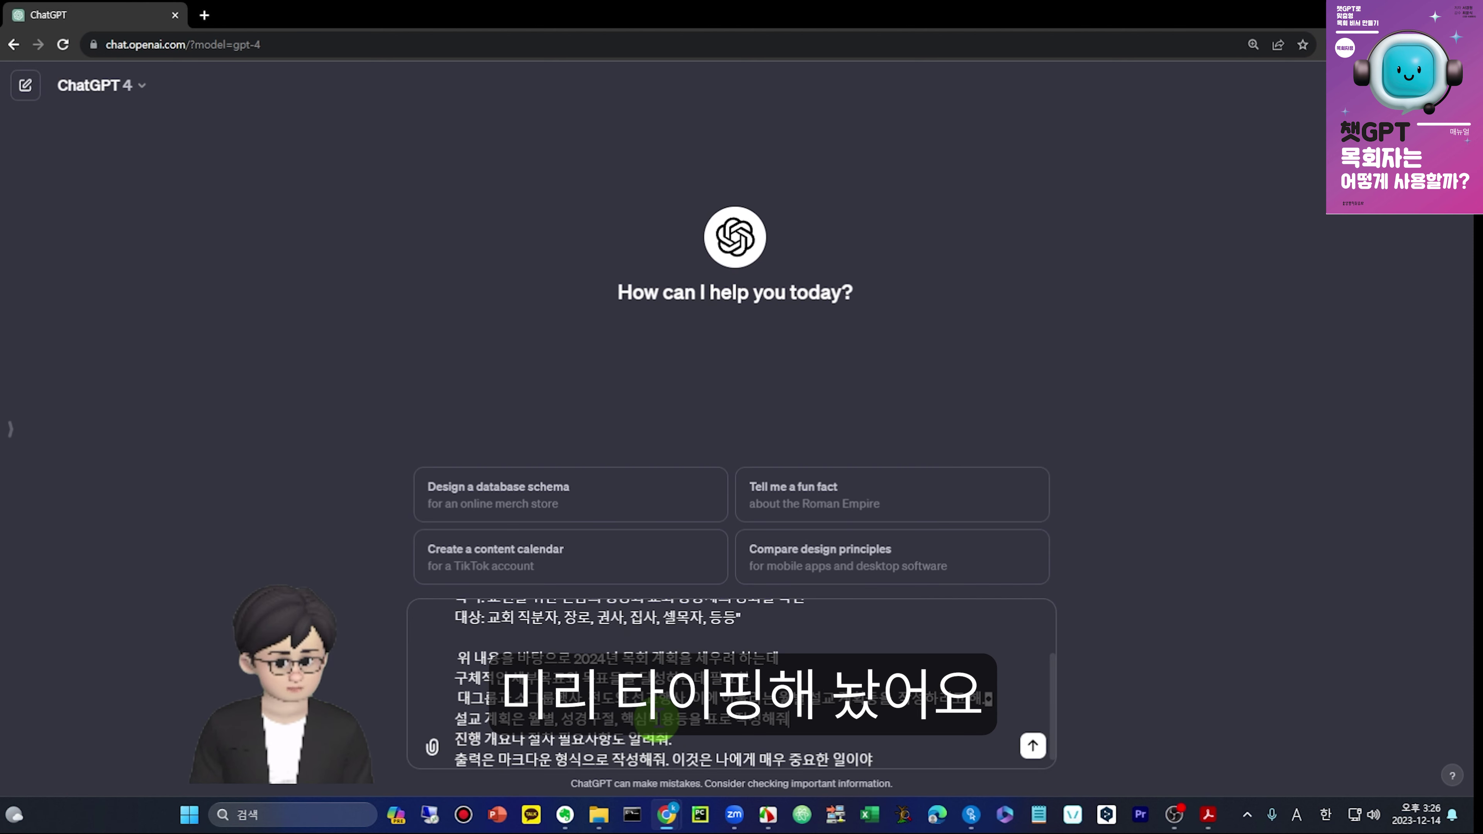
left_click(1026, 748)
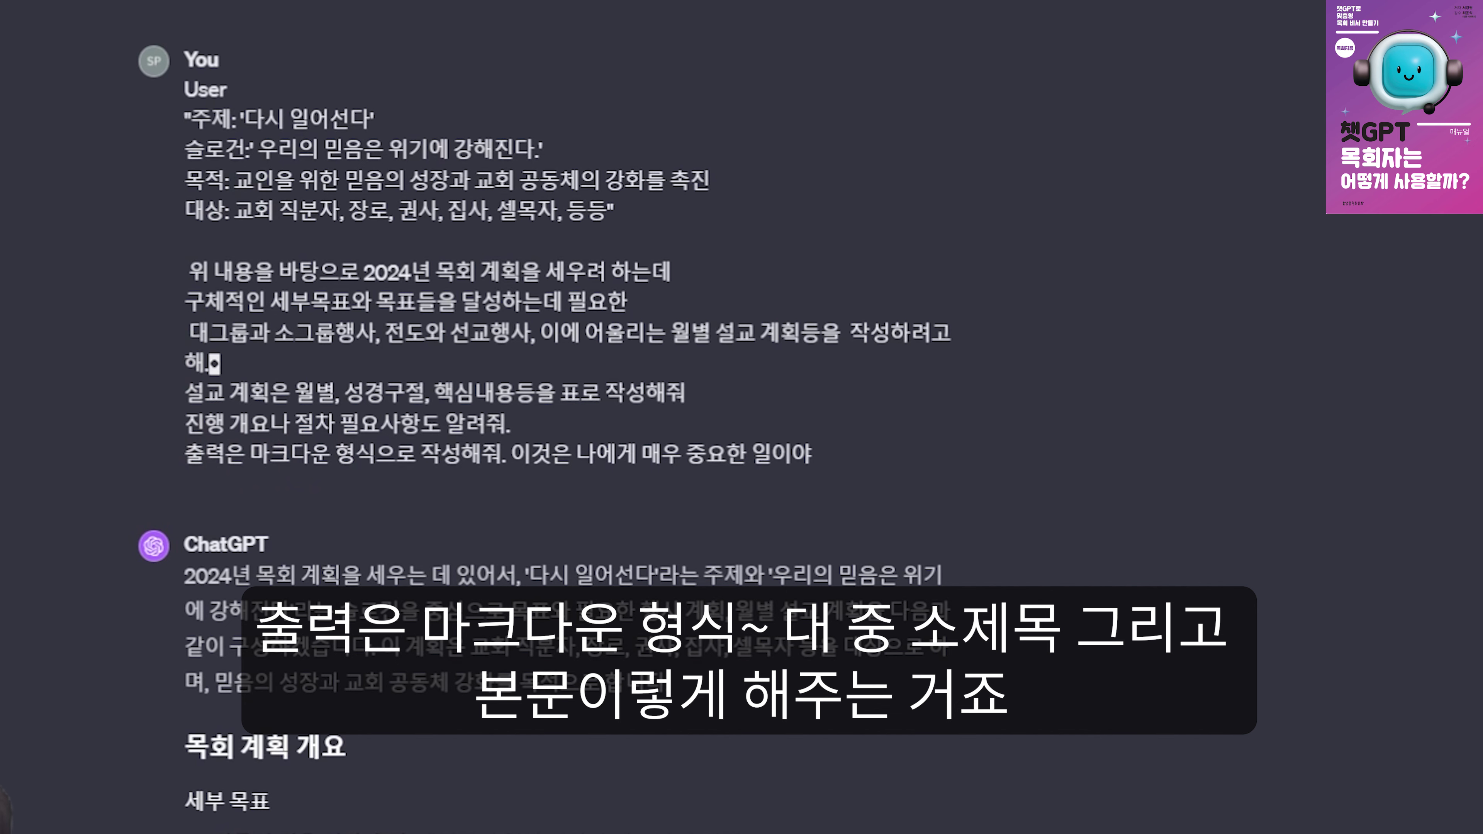
Review the submitted prompt, highlighting its closing sentence "이것은 나에게 매우 중요한 일이야"
scroll(208, 485, "down", 1)
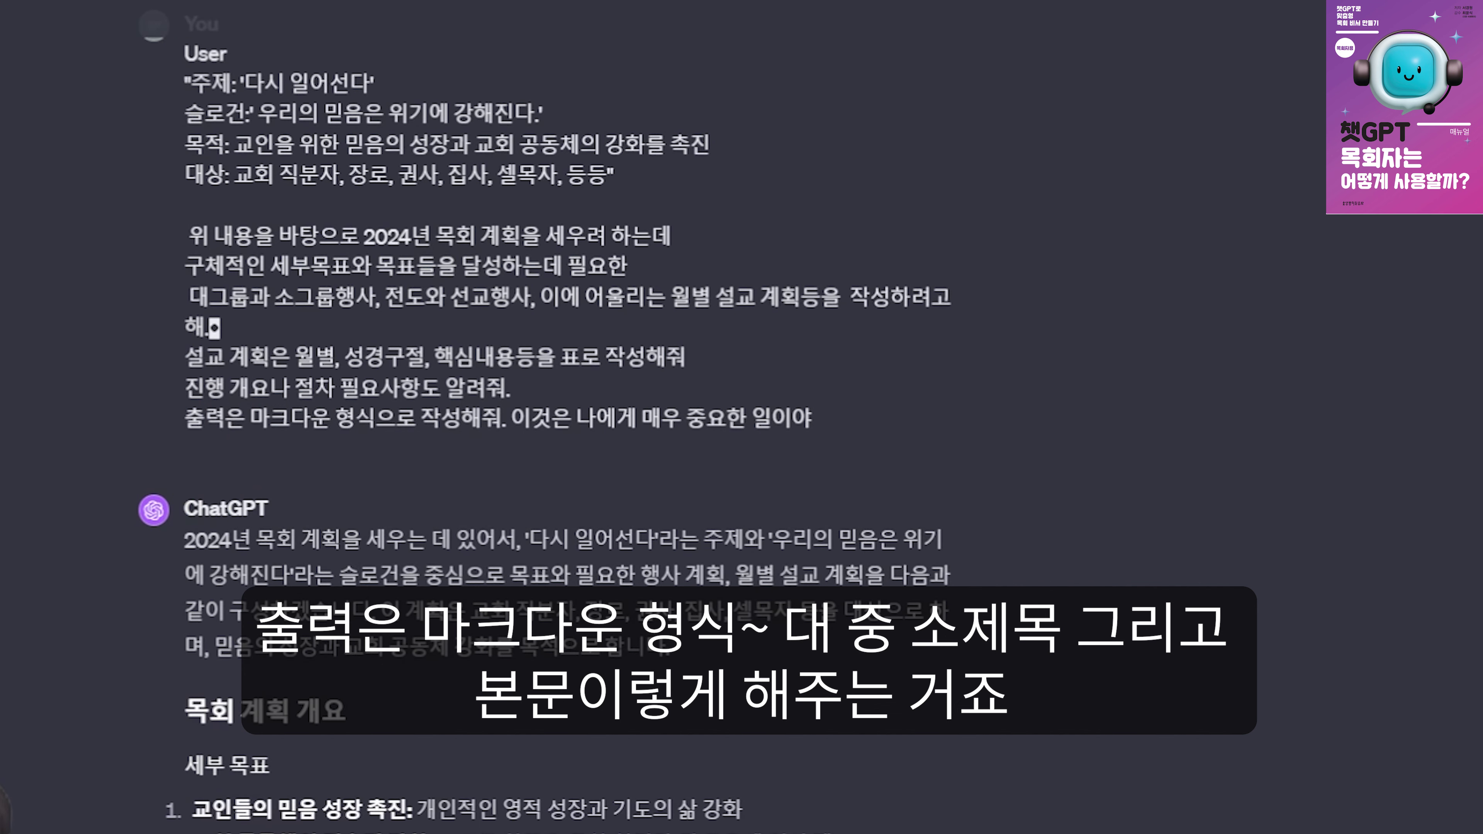
scroll(40, 584, "down", 3)
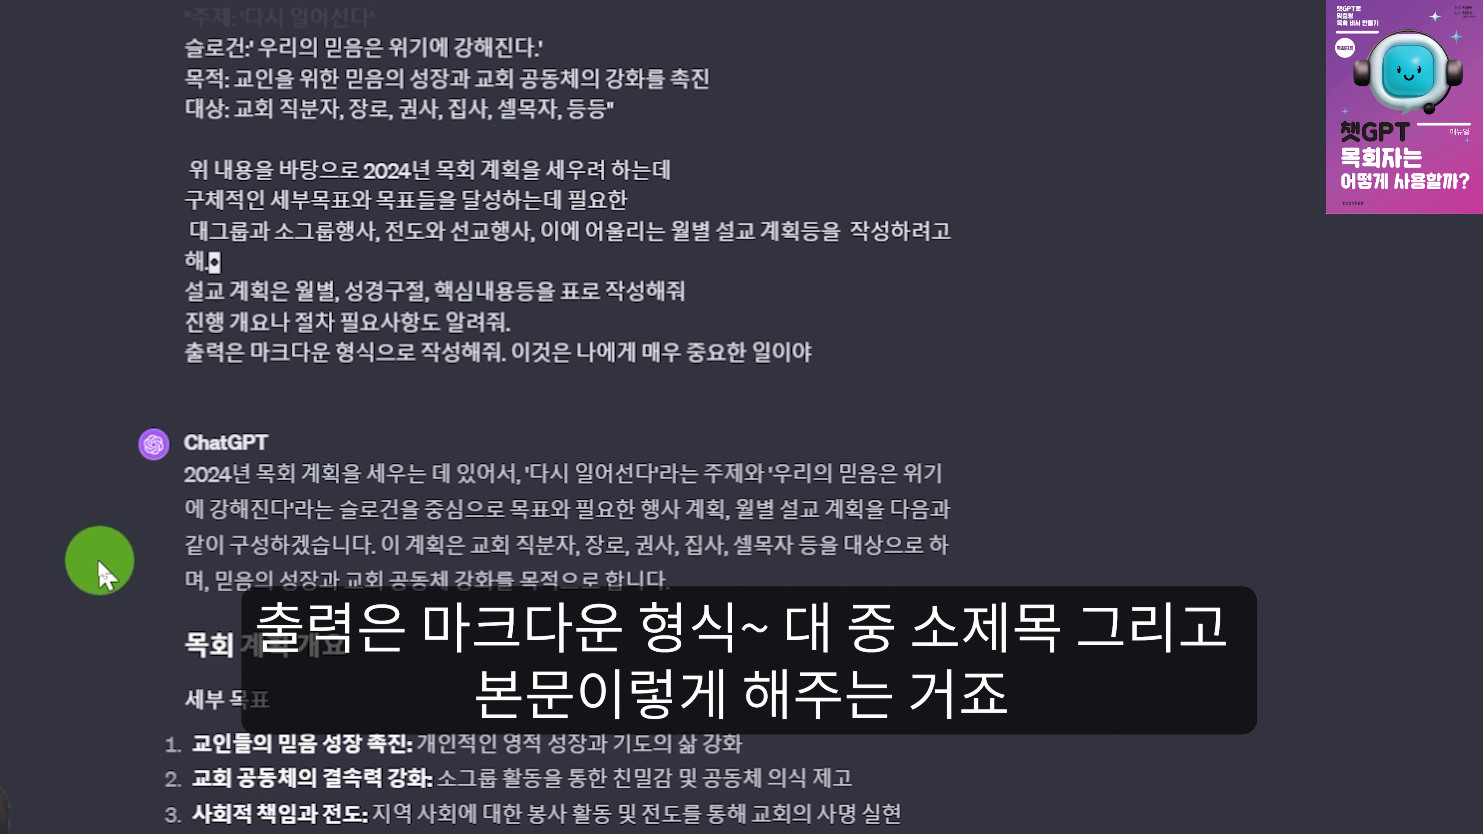
scroll(49, 555, "down", 1)
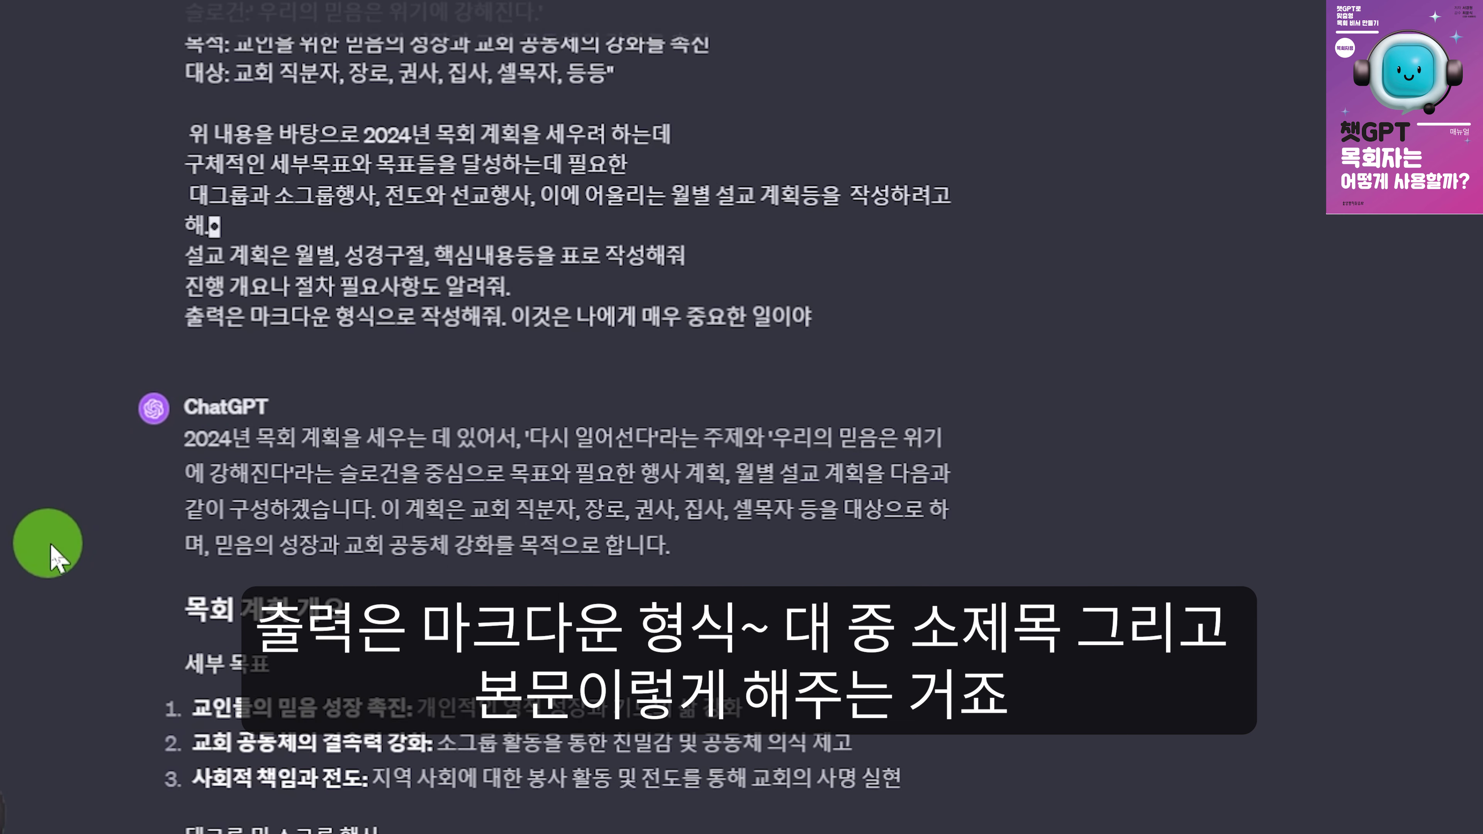
scroll(523, 387, "down", 1)
left_click_drag(514, 283, 837, 277)
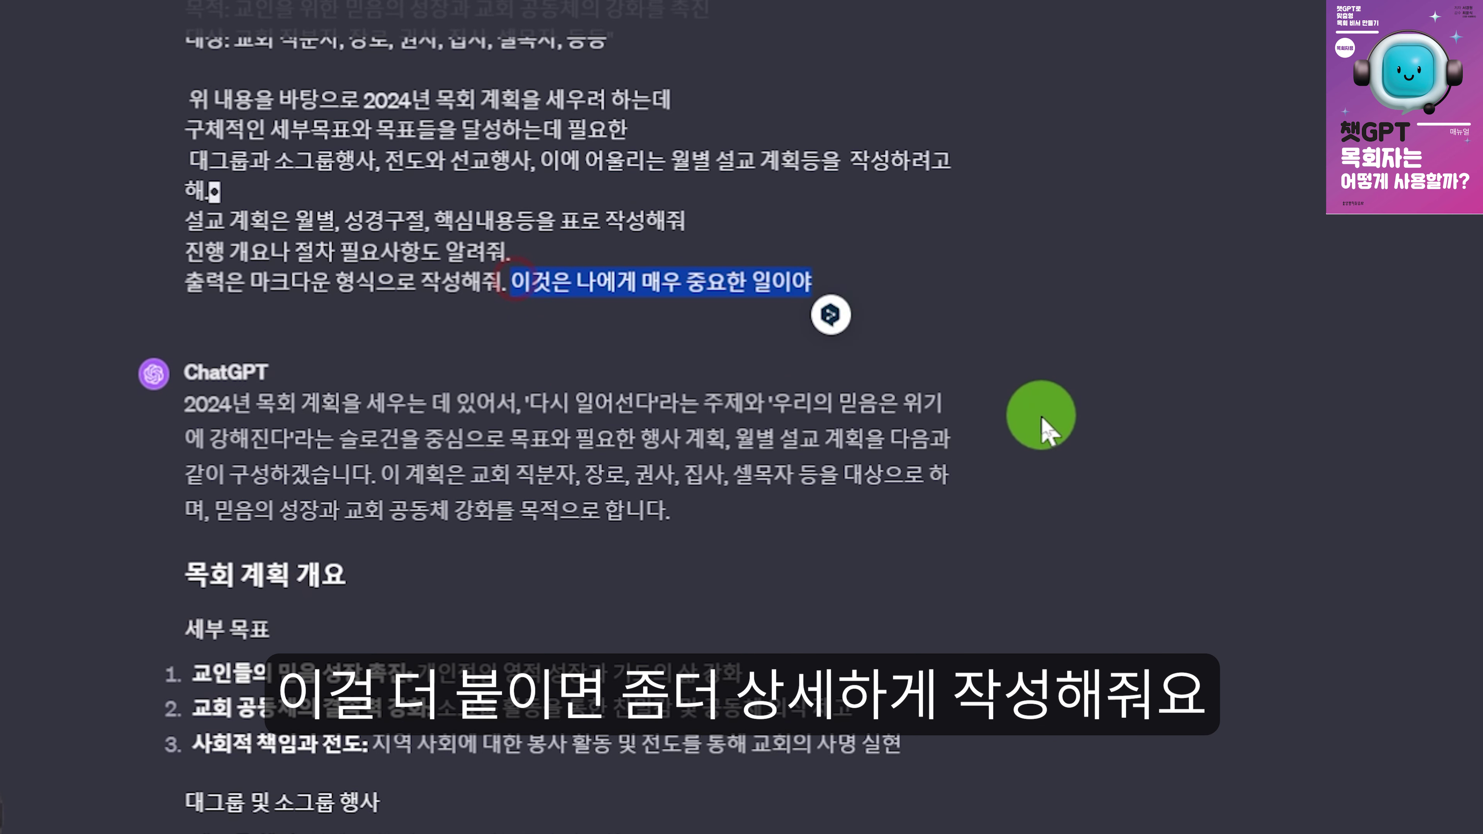
Read the ministry plan overview in the response, covering the detailed goals and the large-group and small-group events
scroll(1043, 418, "down", 3)
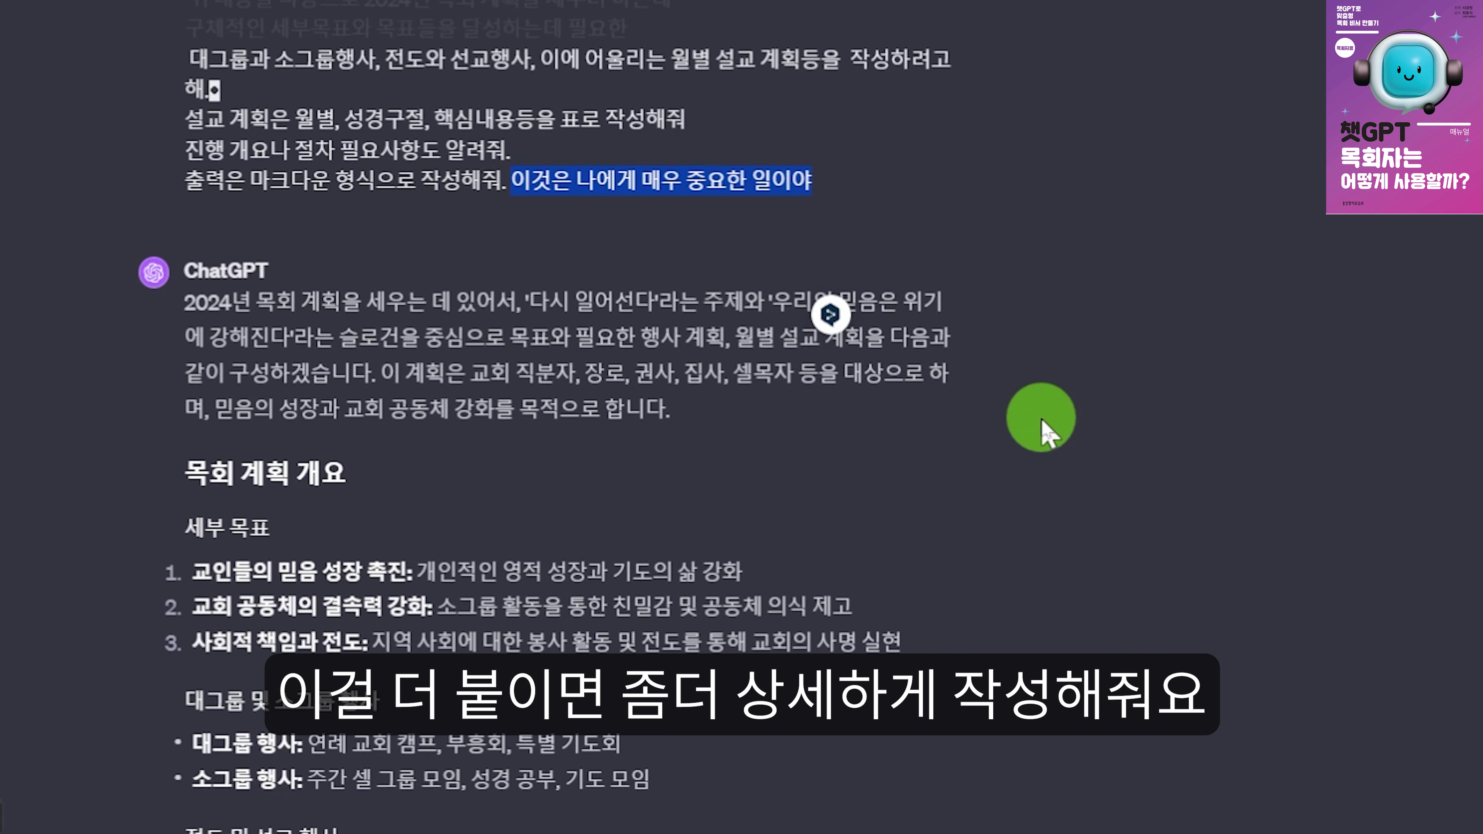
scroll(70, 418, "down", 3)
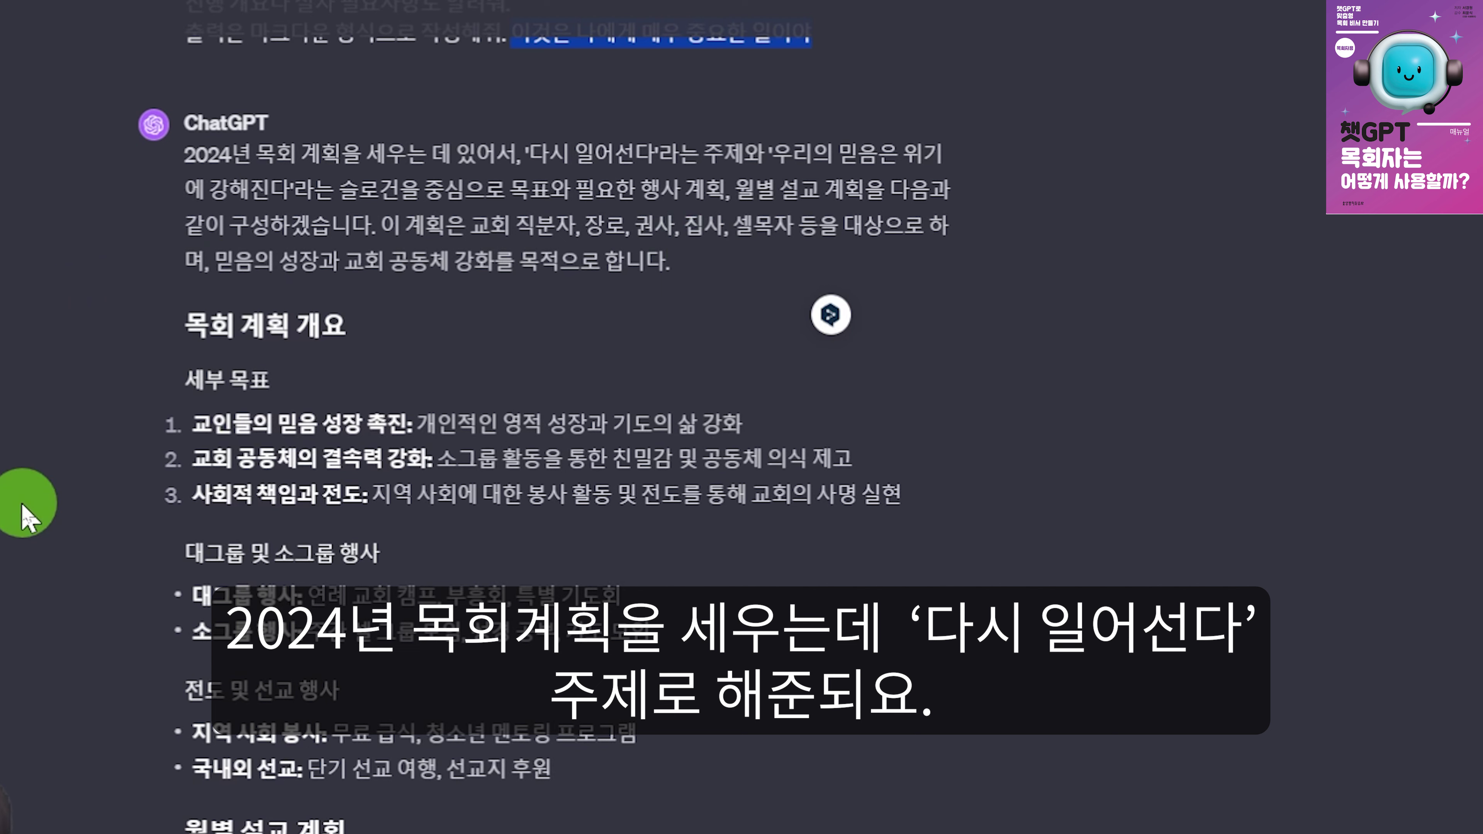
scroll(23, 507, "down", 2)
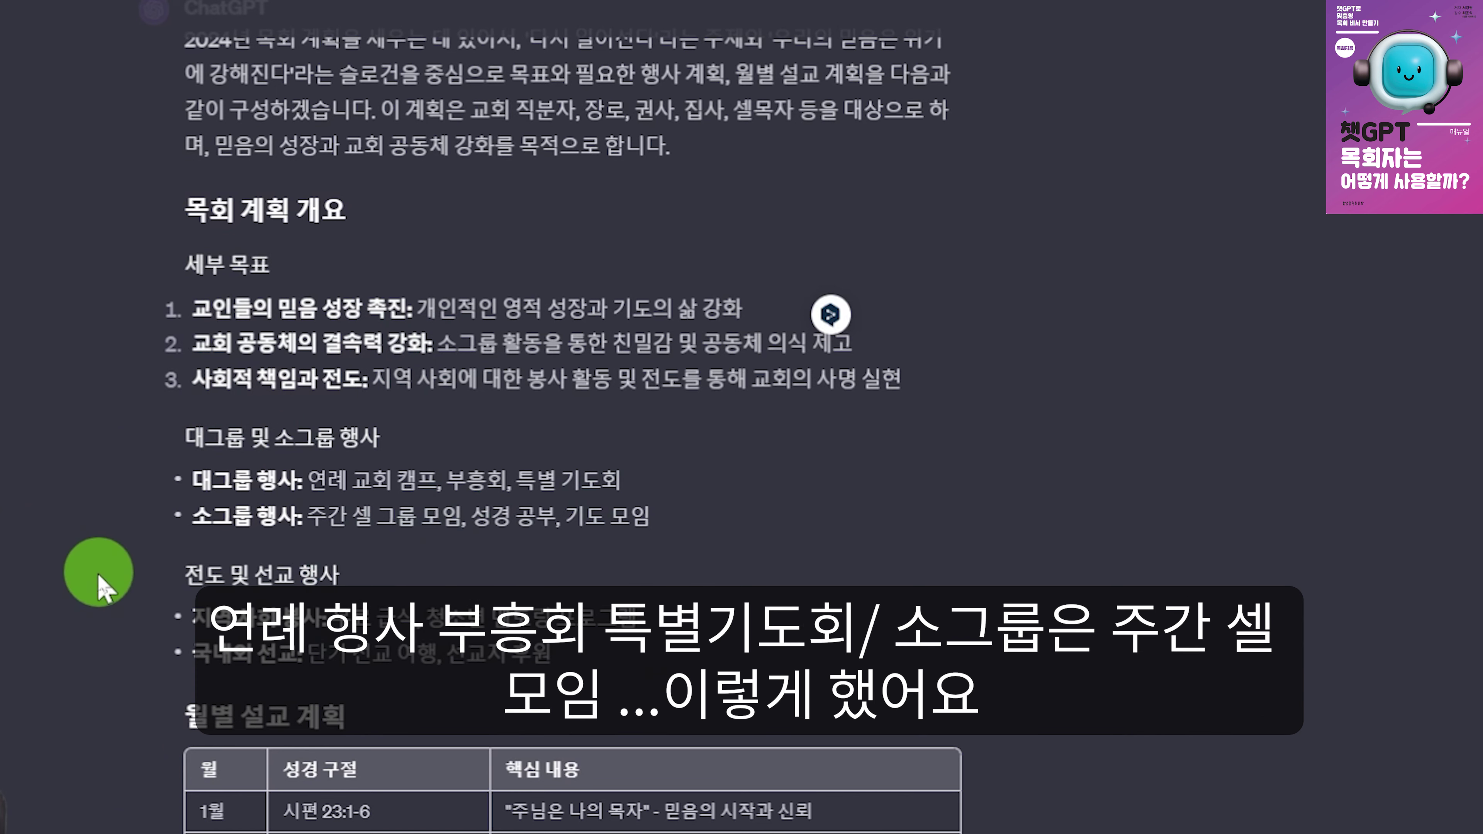
scroll(100, 578, "down", 1)
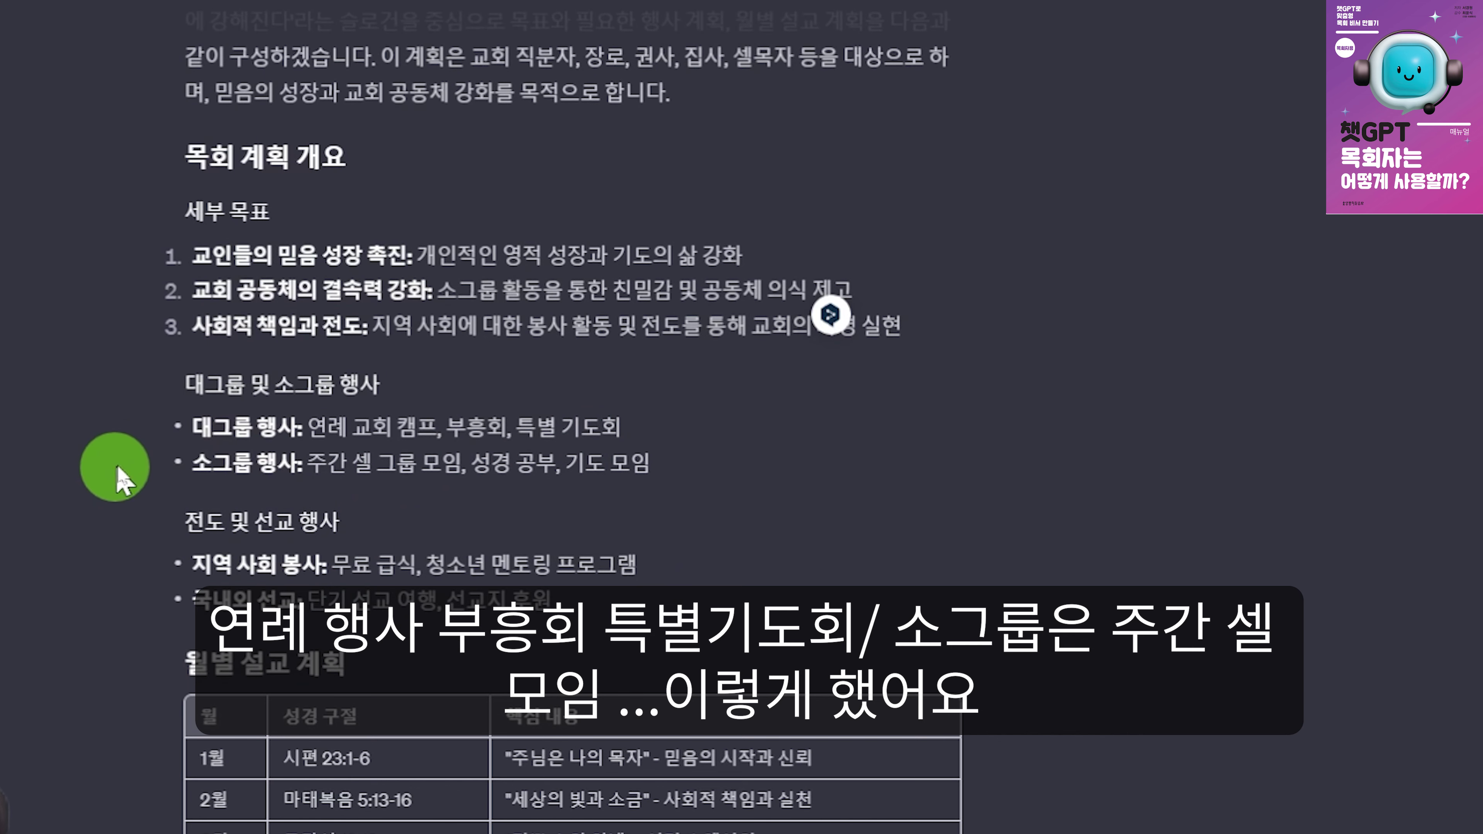
left_click_drag(164, 382, 684, 458)
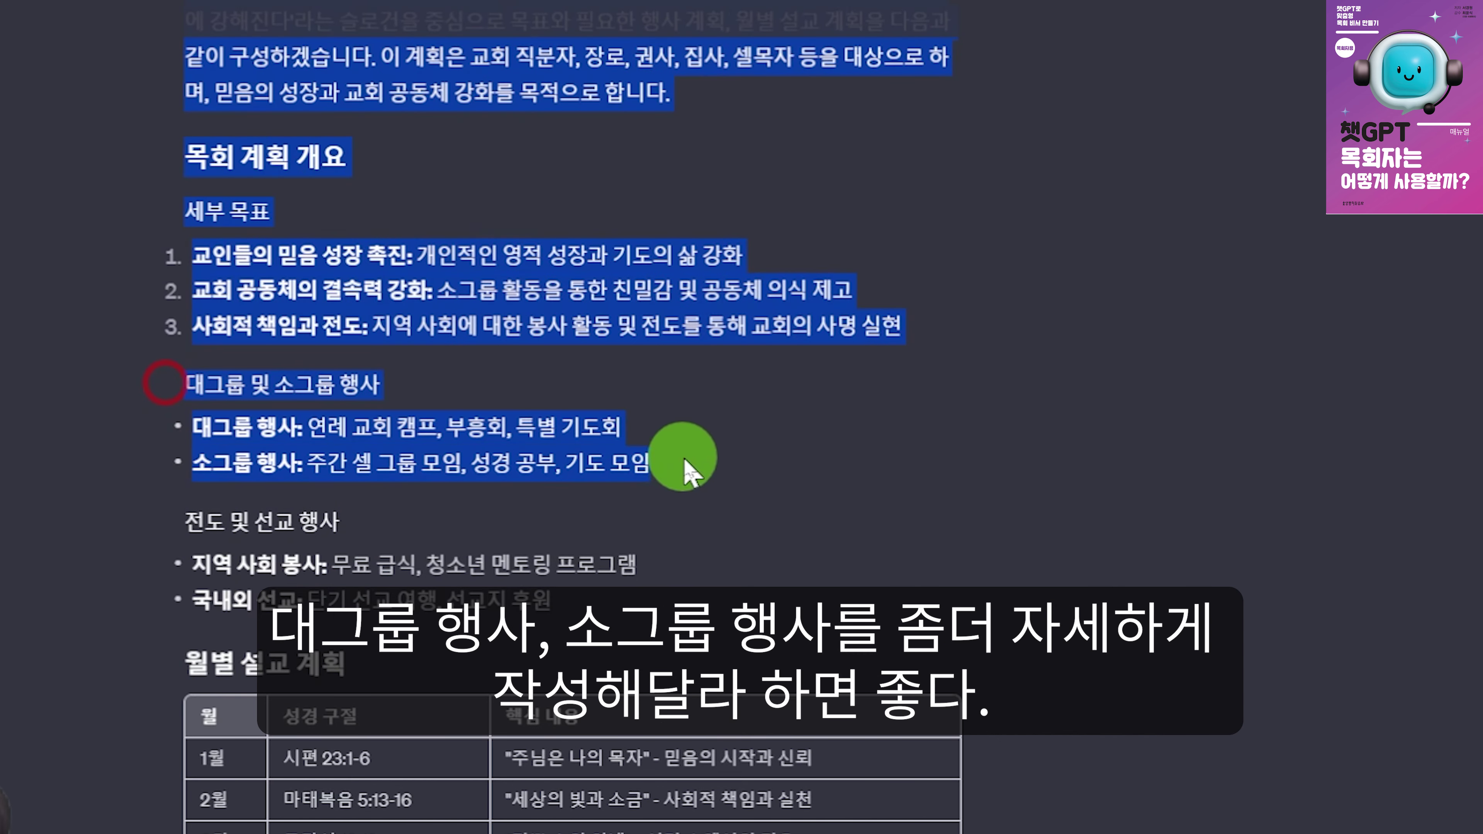
scroll(730, 452, "down", 2)
left_click(751, 423)
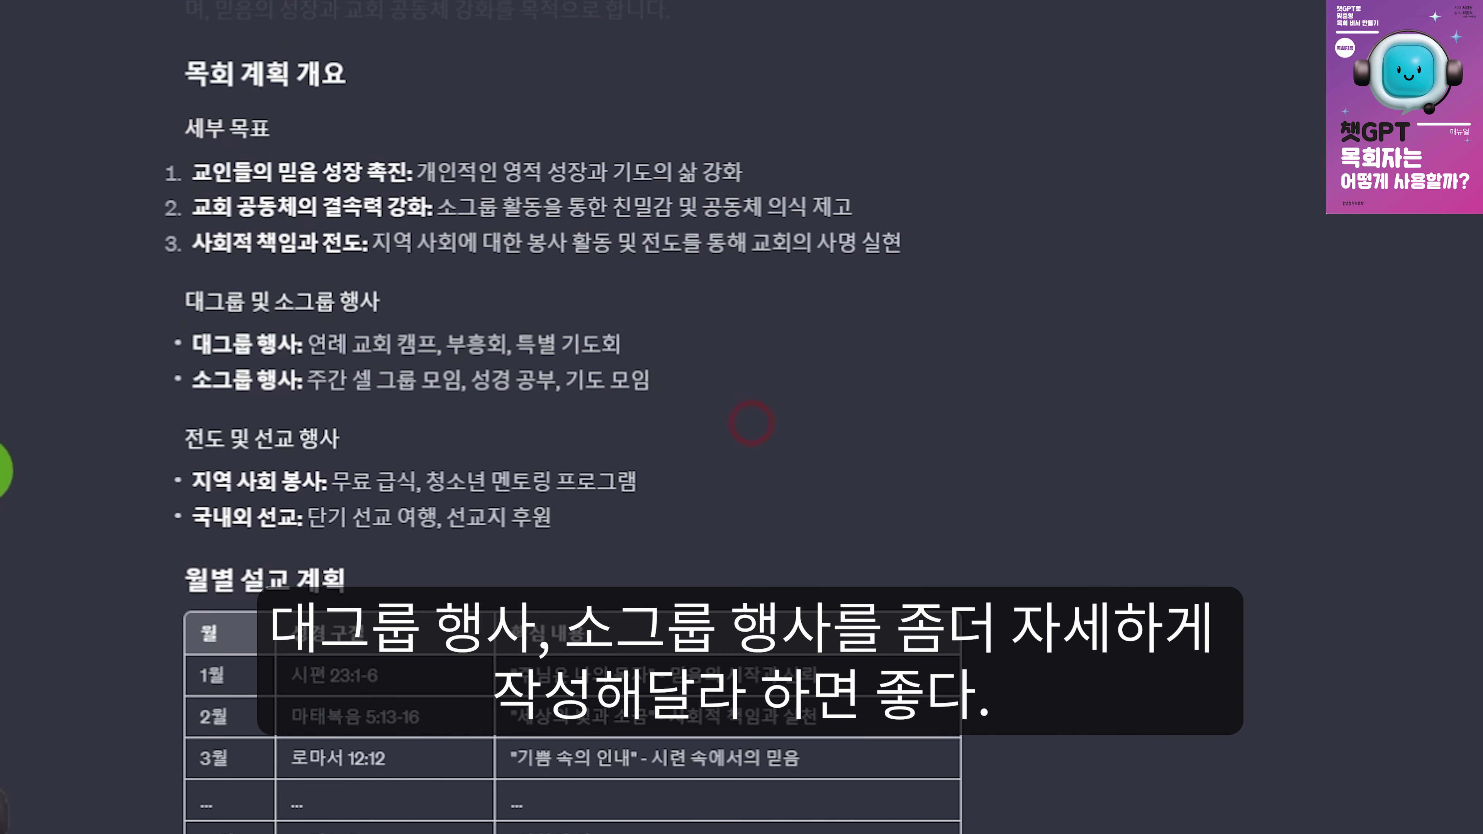
Examine the outreach and mission events, the monthly sermon plan table and the procedure section of the response
scroll(3, 470, "down", 1)
scroll(3, 470, "down", 1)
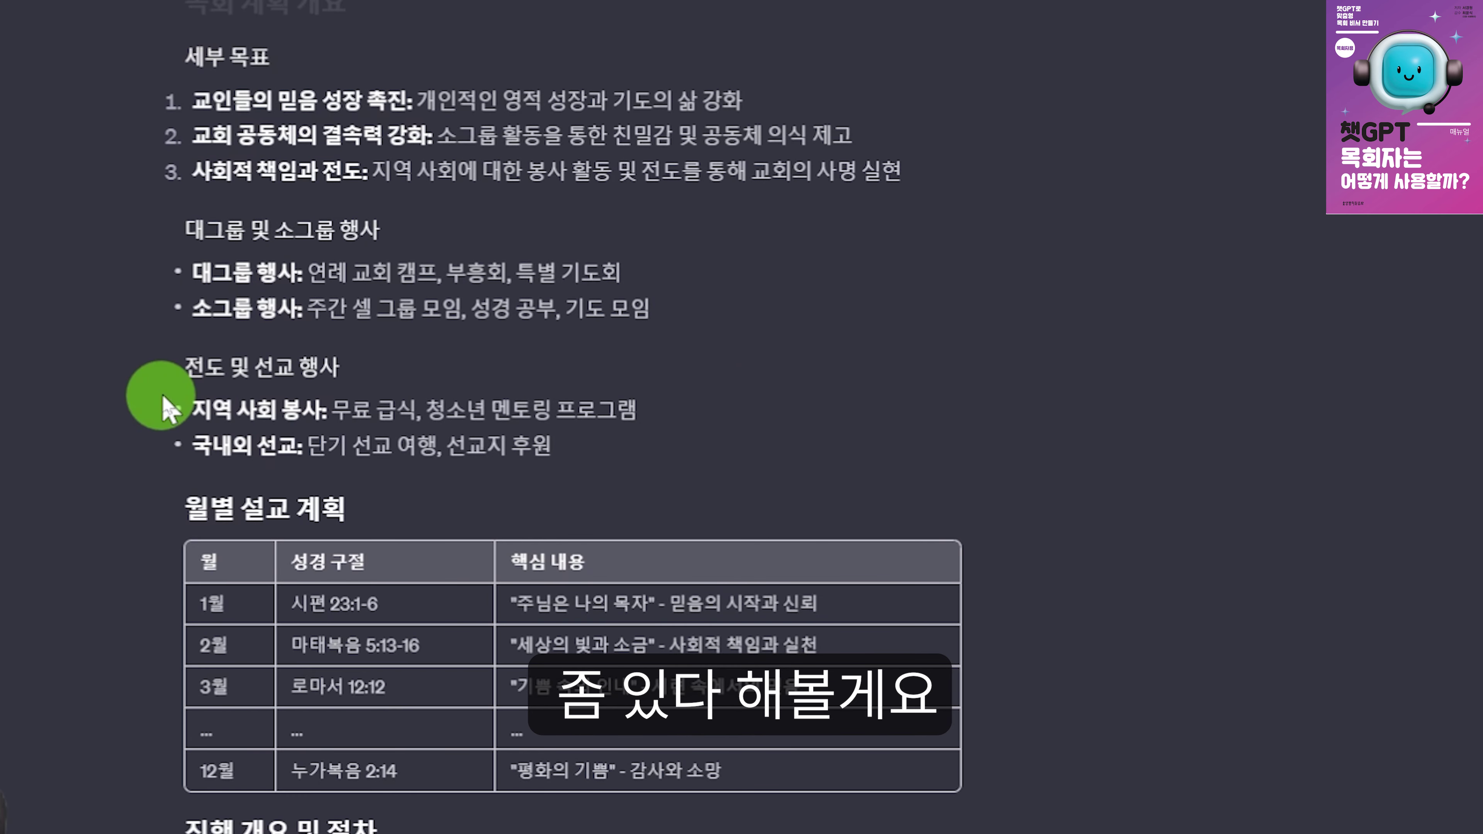
scroll(71, 503, "down", 1)
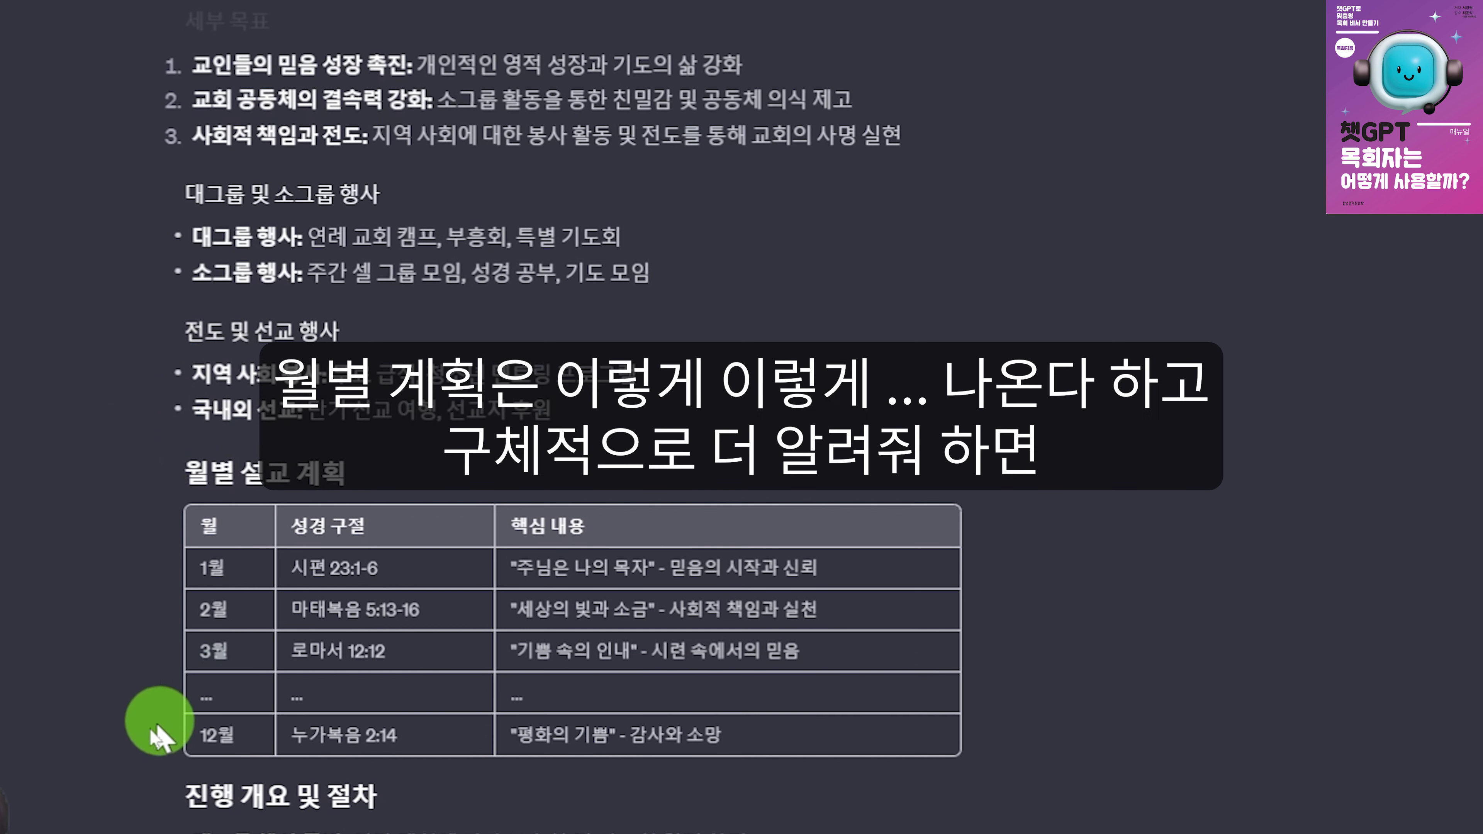
scroll(149, 629, "down", 1)
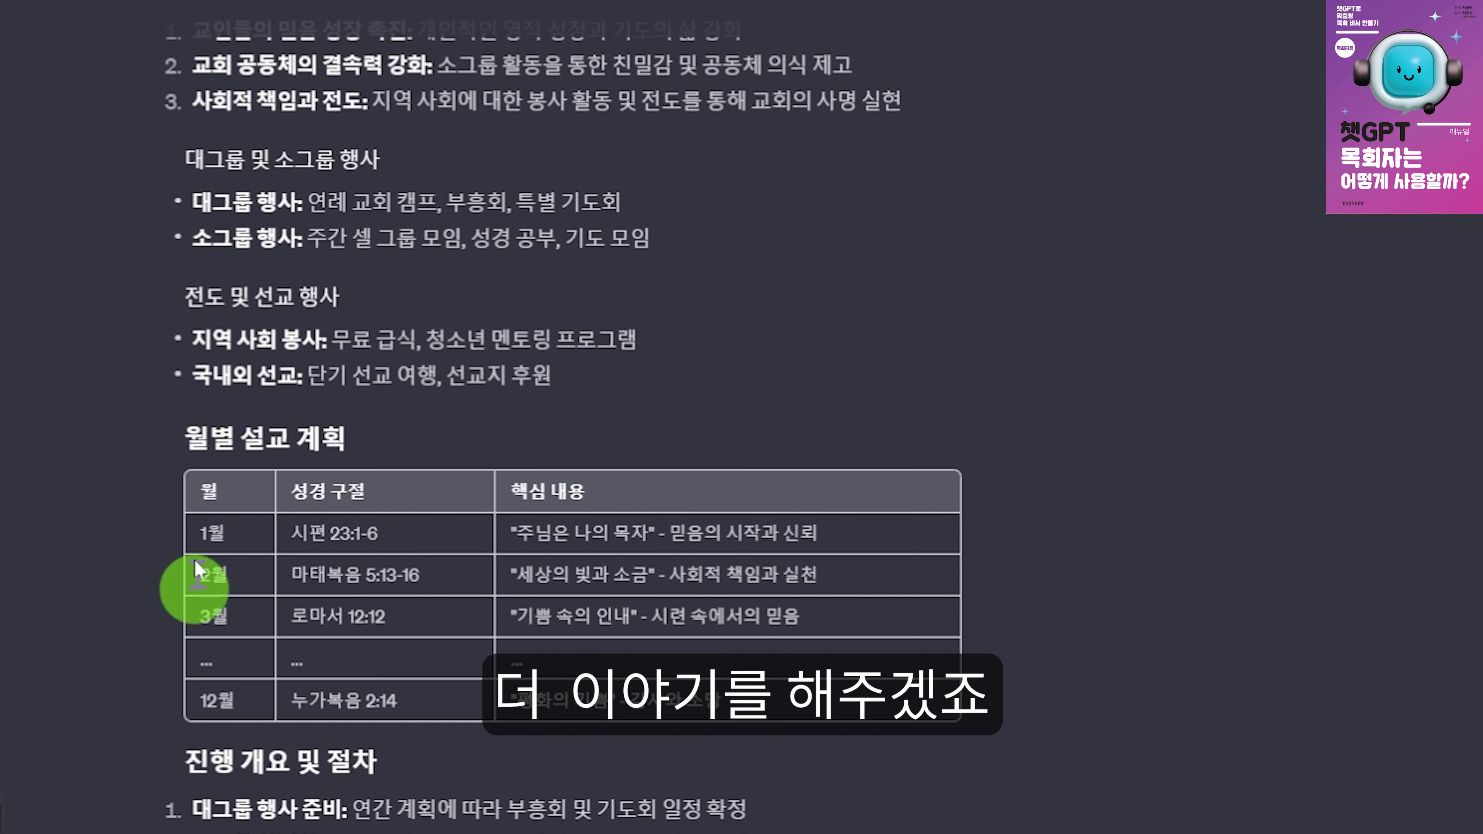
scroll(564, 418, "down", 3)
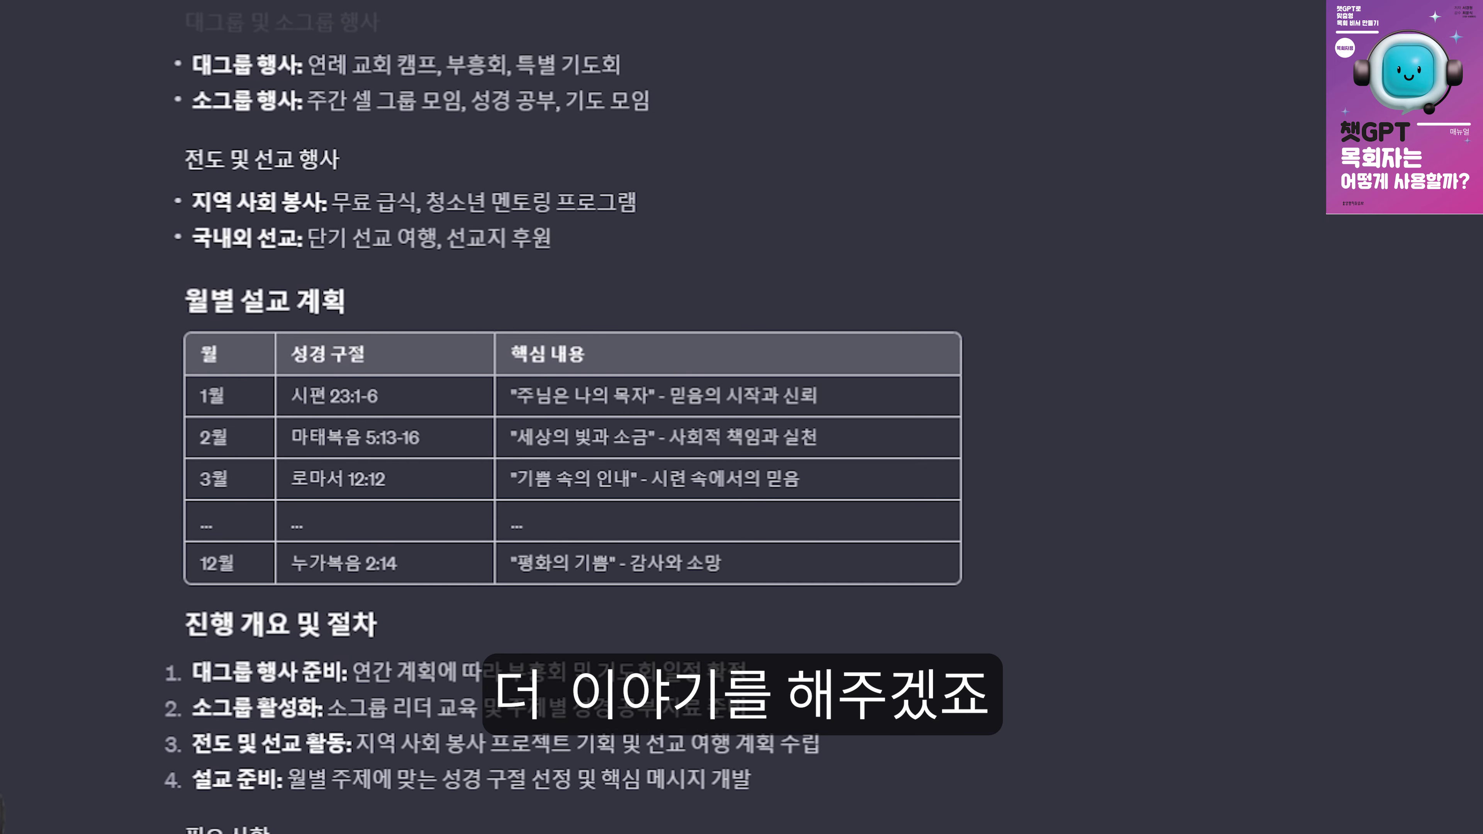
scroll(564, 419, "down", 1)
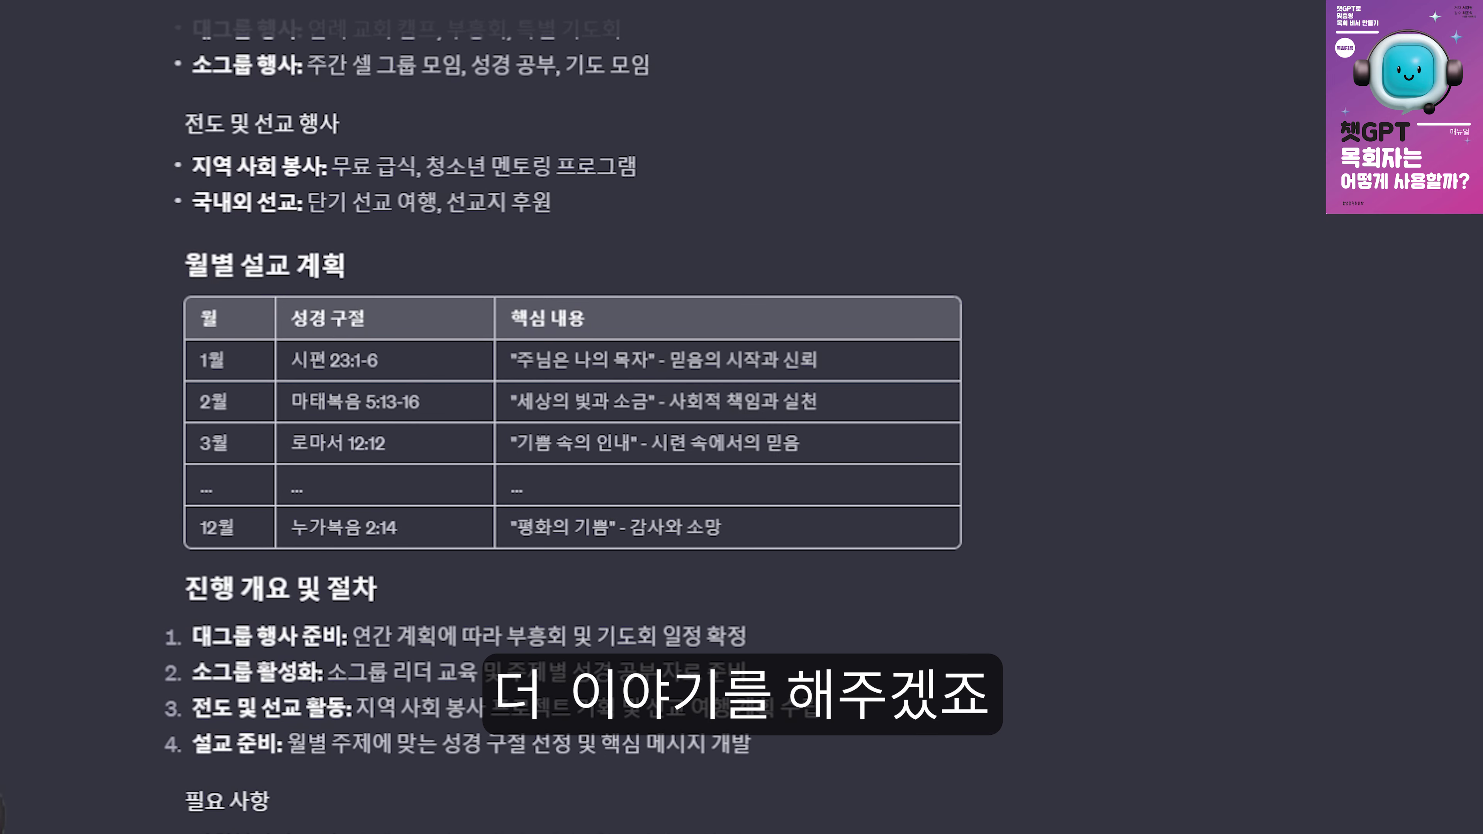
scroll(564, 418, "down", 1)
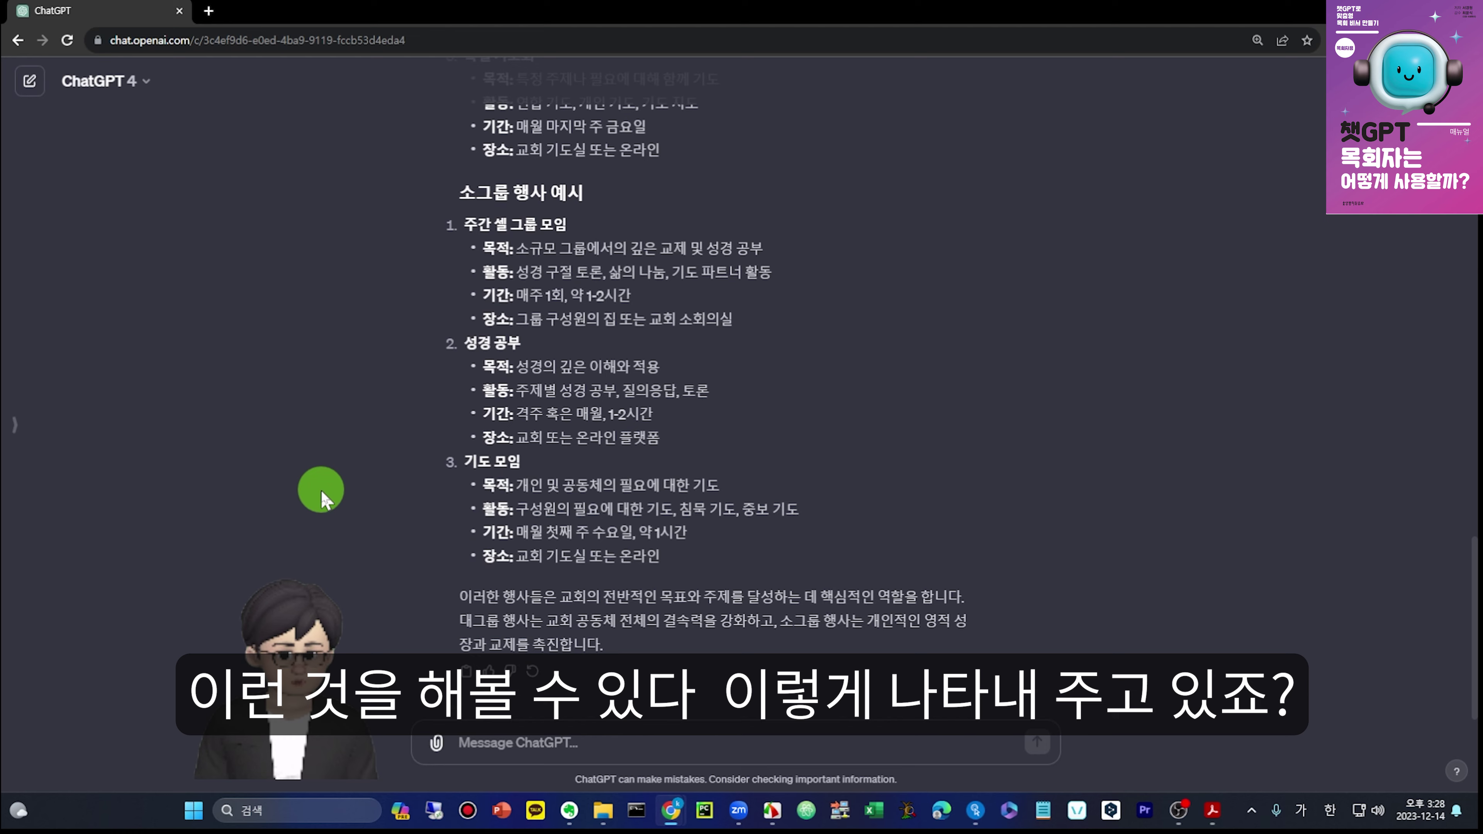
Send the follow-up request "이런 사항들을 월별 설교 계획고 더불어 하나의 표로 작성해줘"
scroll(322, 500, "up", 10)
scroll(324, 499, "up", 1)
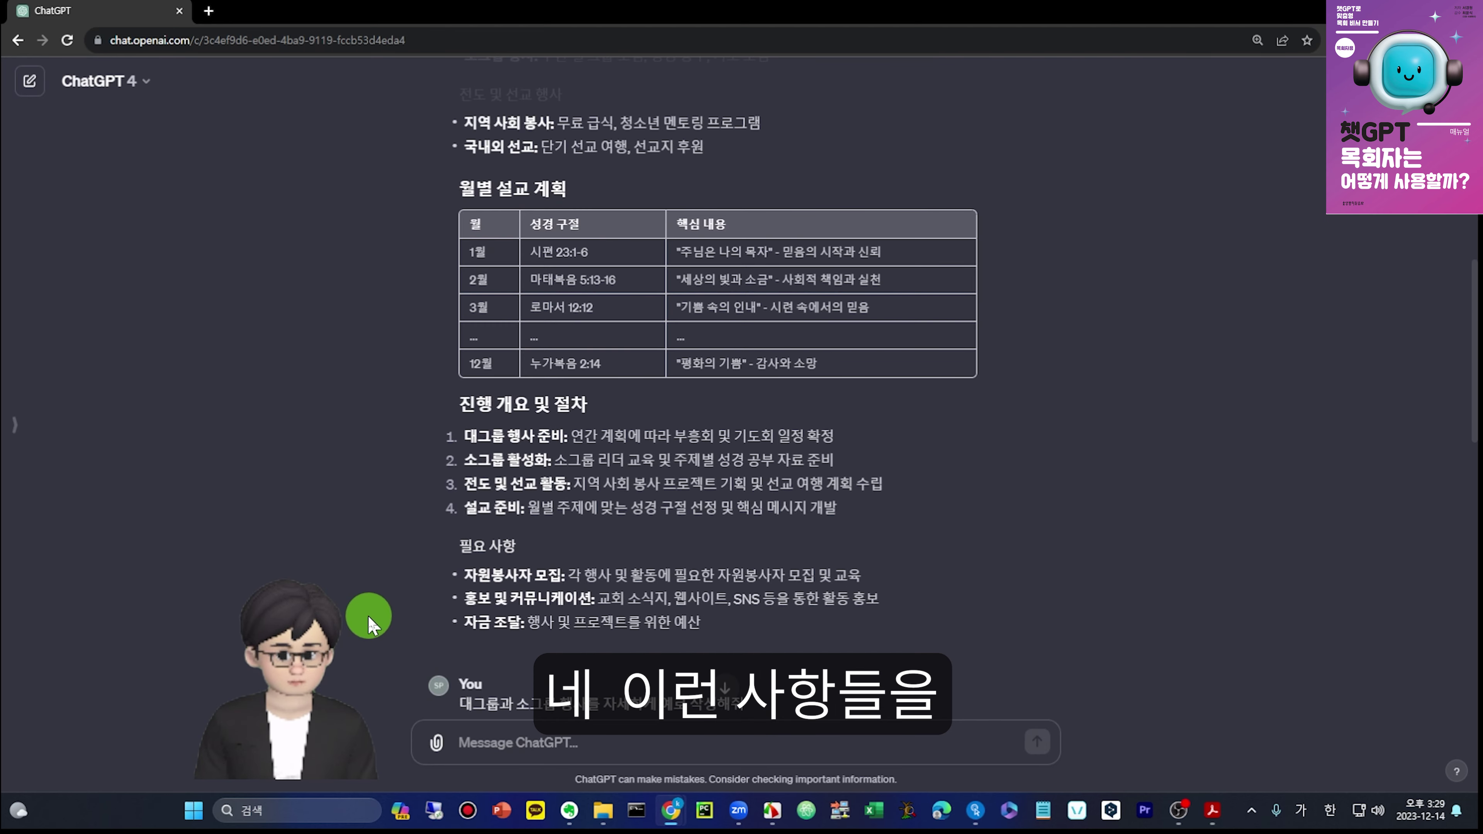
type("이런 사항들")
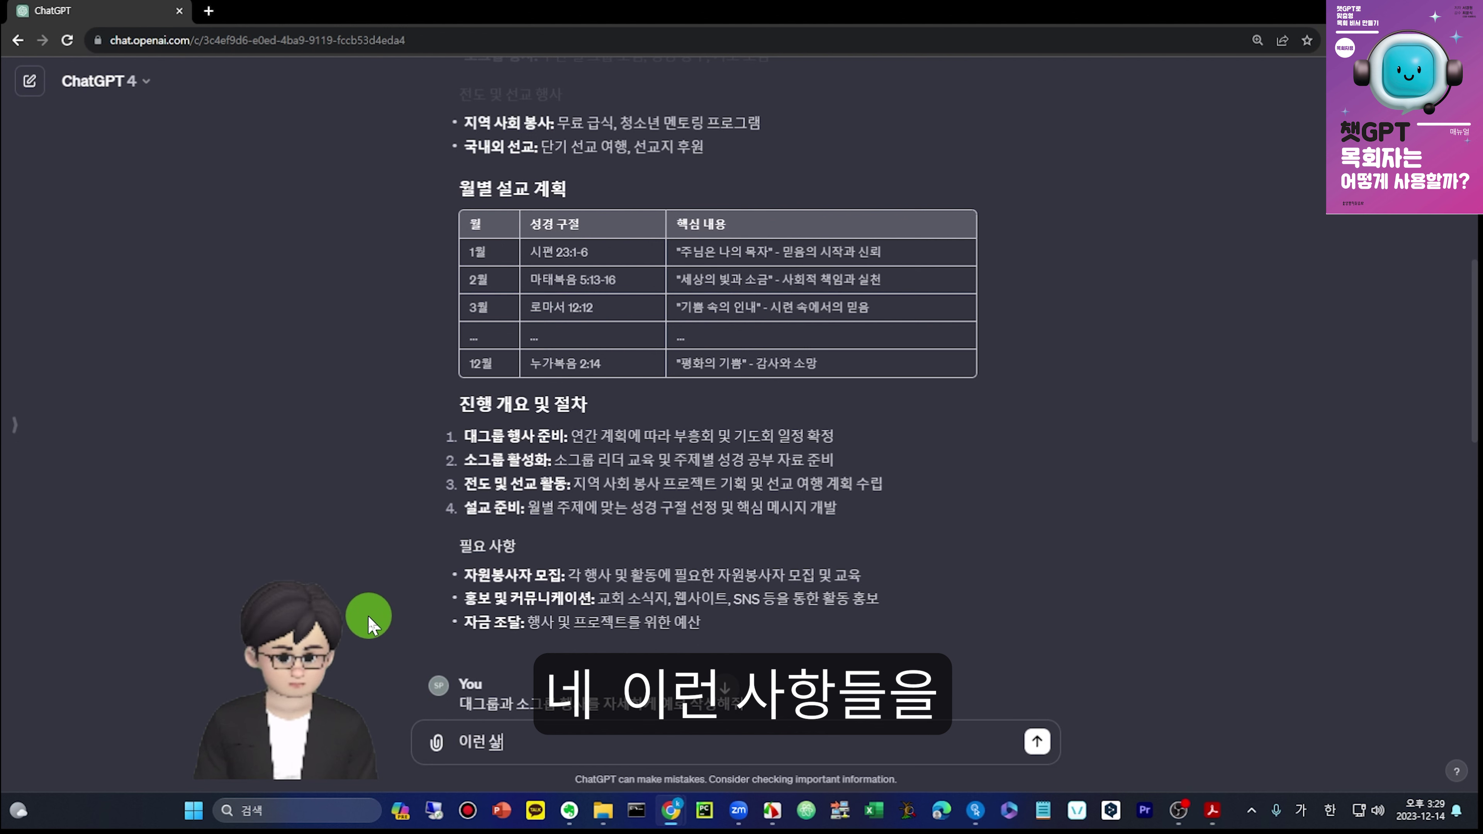
type("을 위")
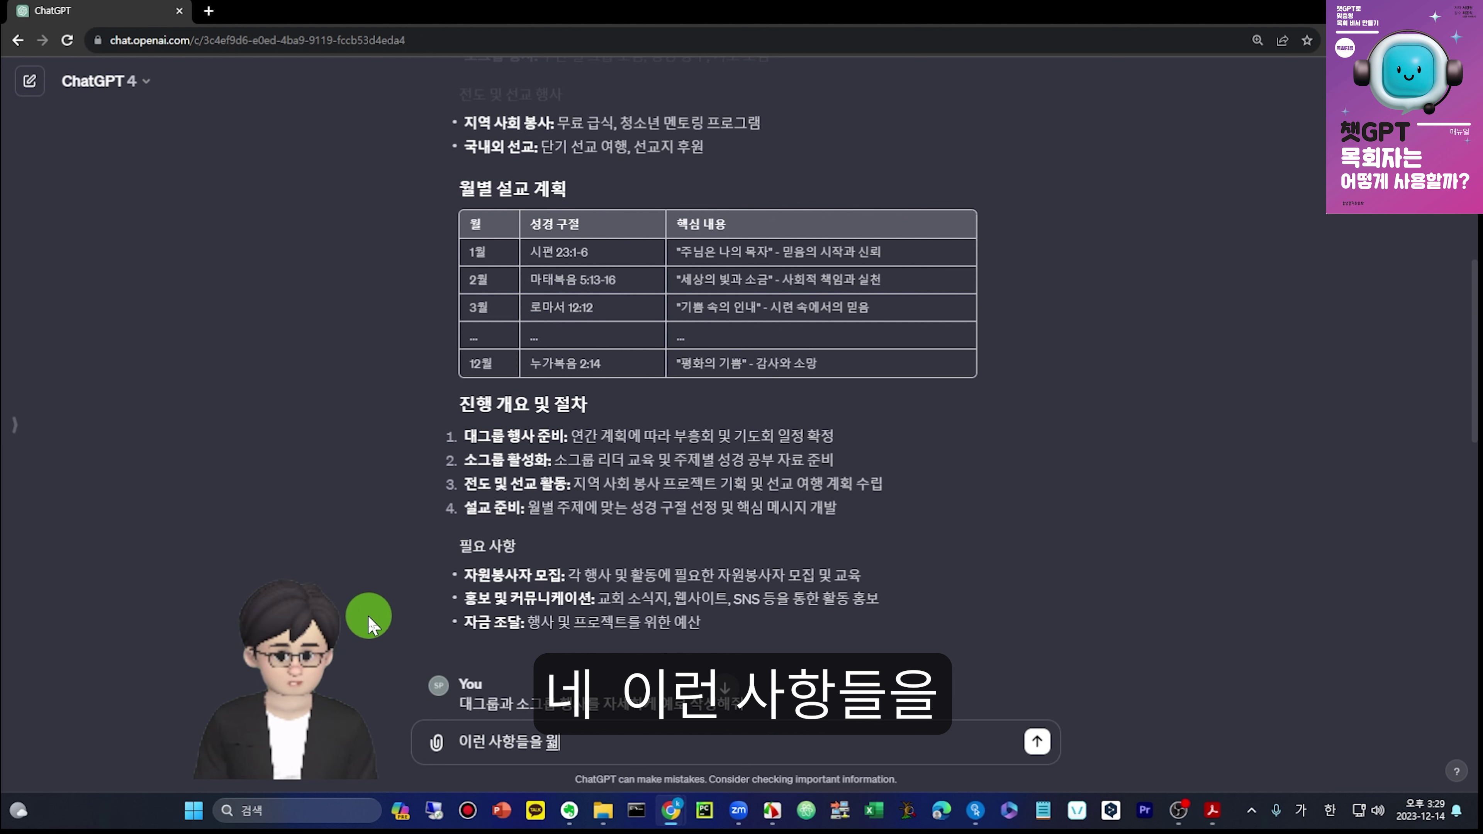
type("별 설교 계획과 더불")
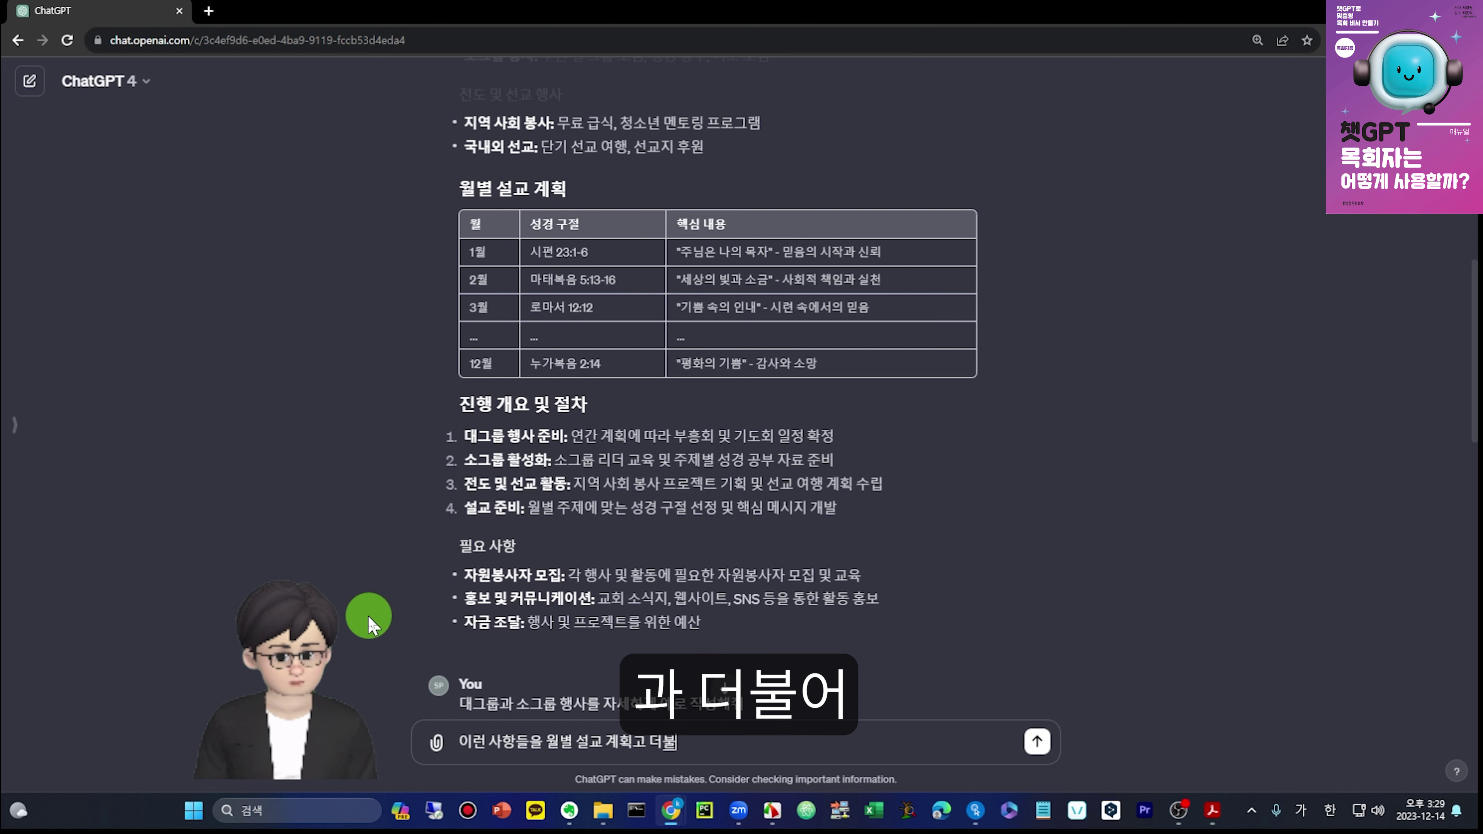
type("어 하나의")
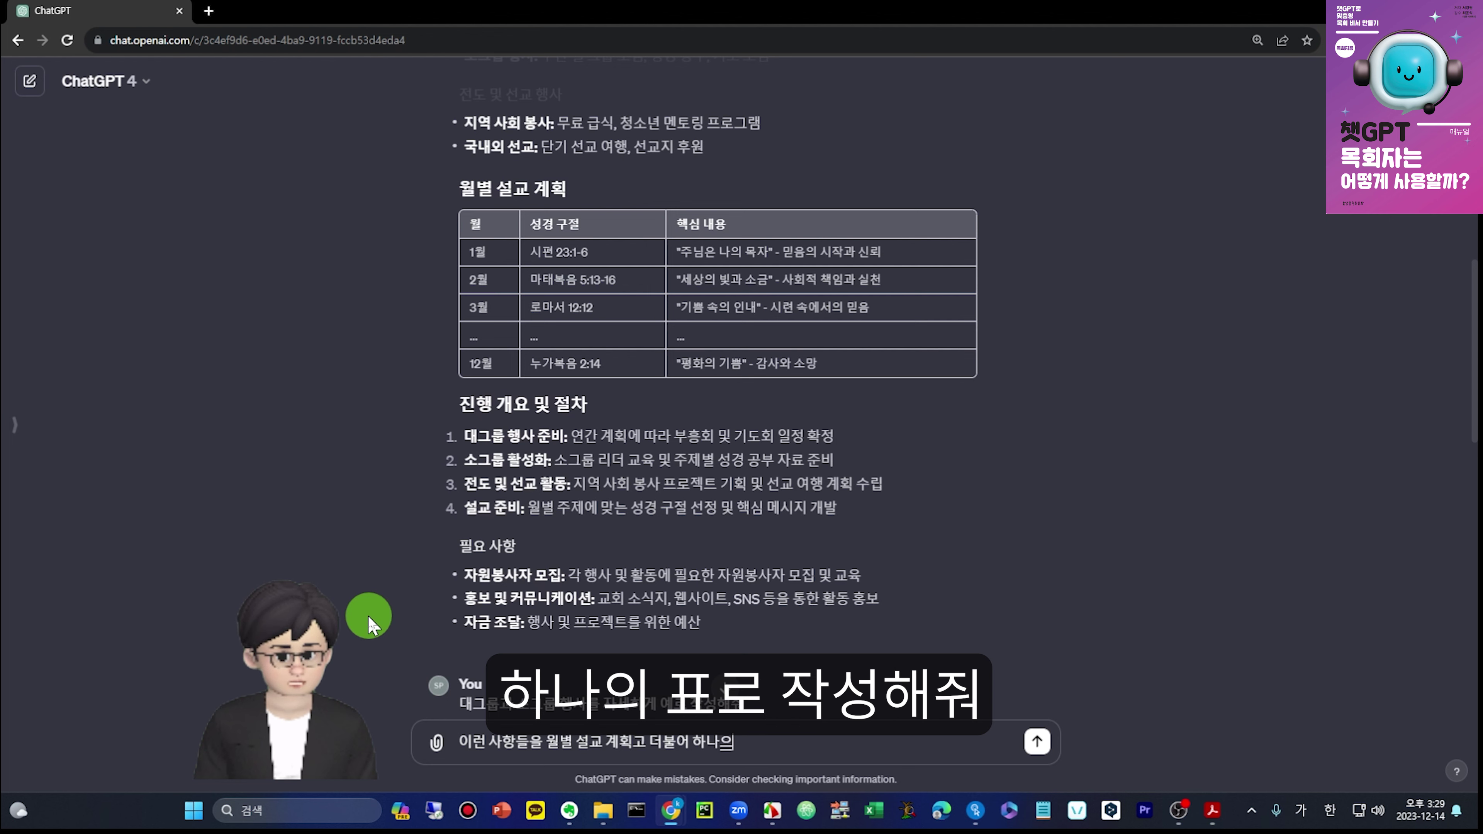
type(" 표로 작성해줘")
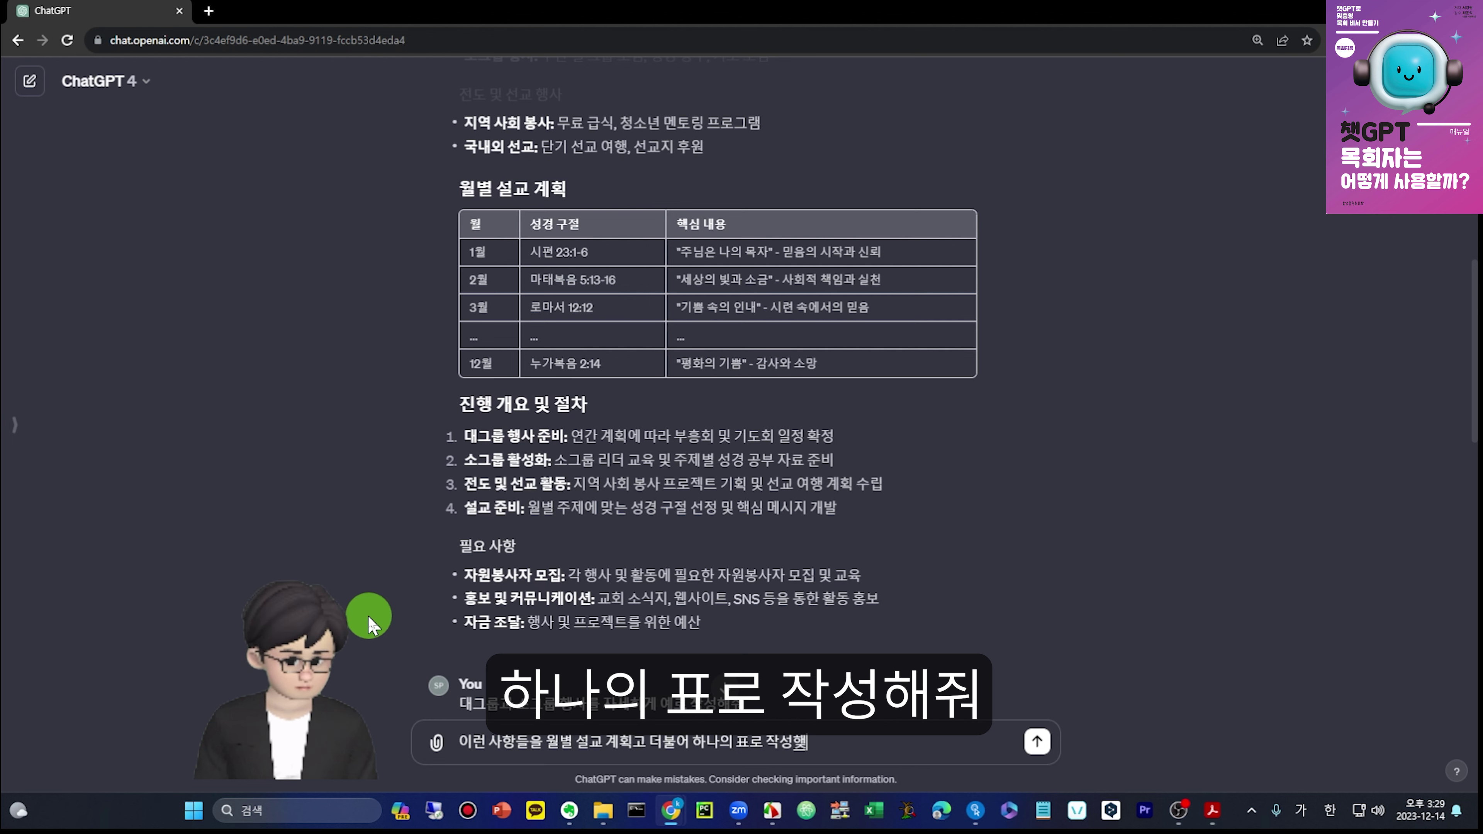
key("Return")
Examine the combined monthly table of Bible passages, key messages, large-group events and small-group events from January to December
scroll(830, 479, "down", 3)
scroll(829, 479, "down", 10)
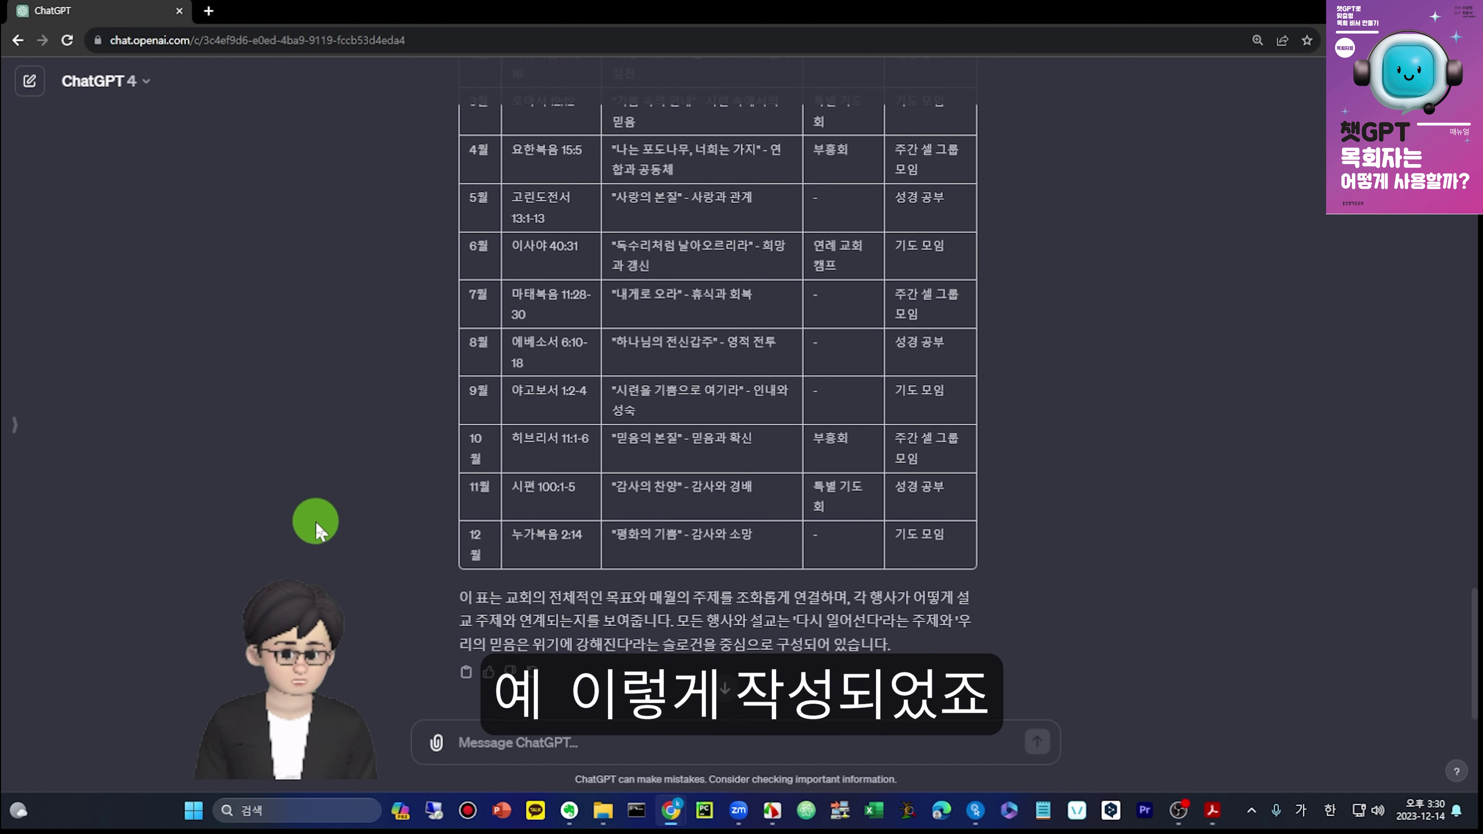
scroll(316, 525, "up", 4)
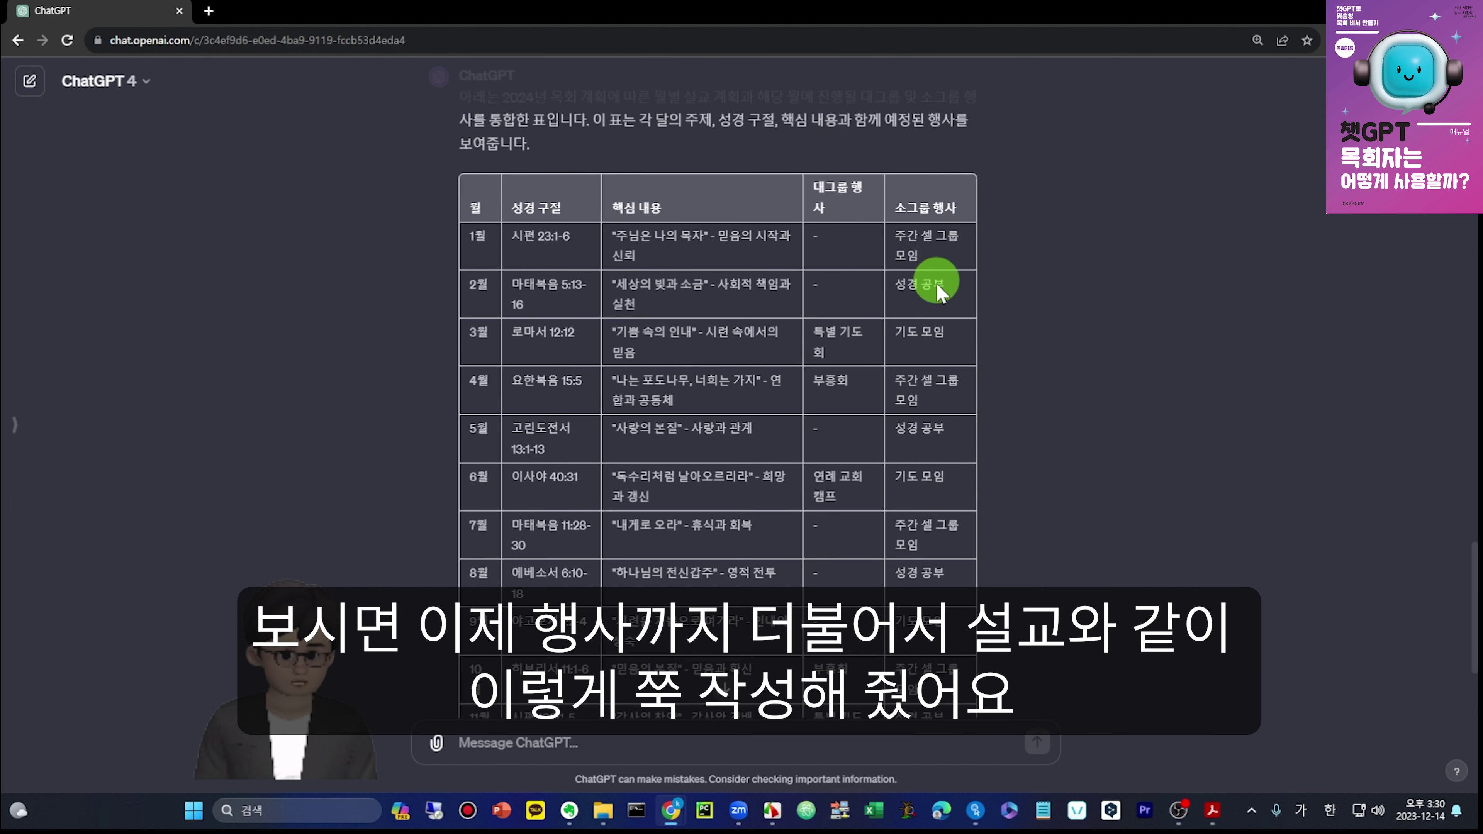
scroll(397, 464, "up", 5)
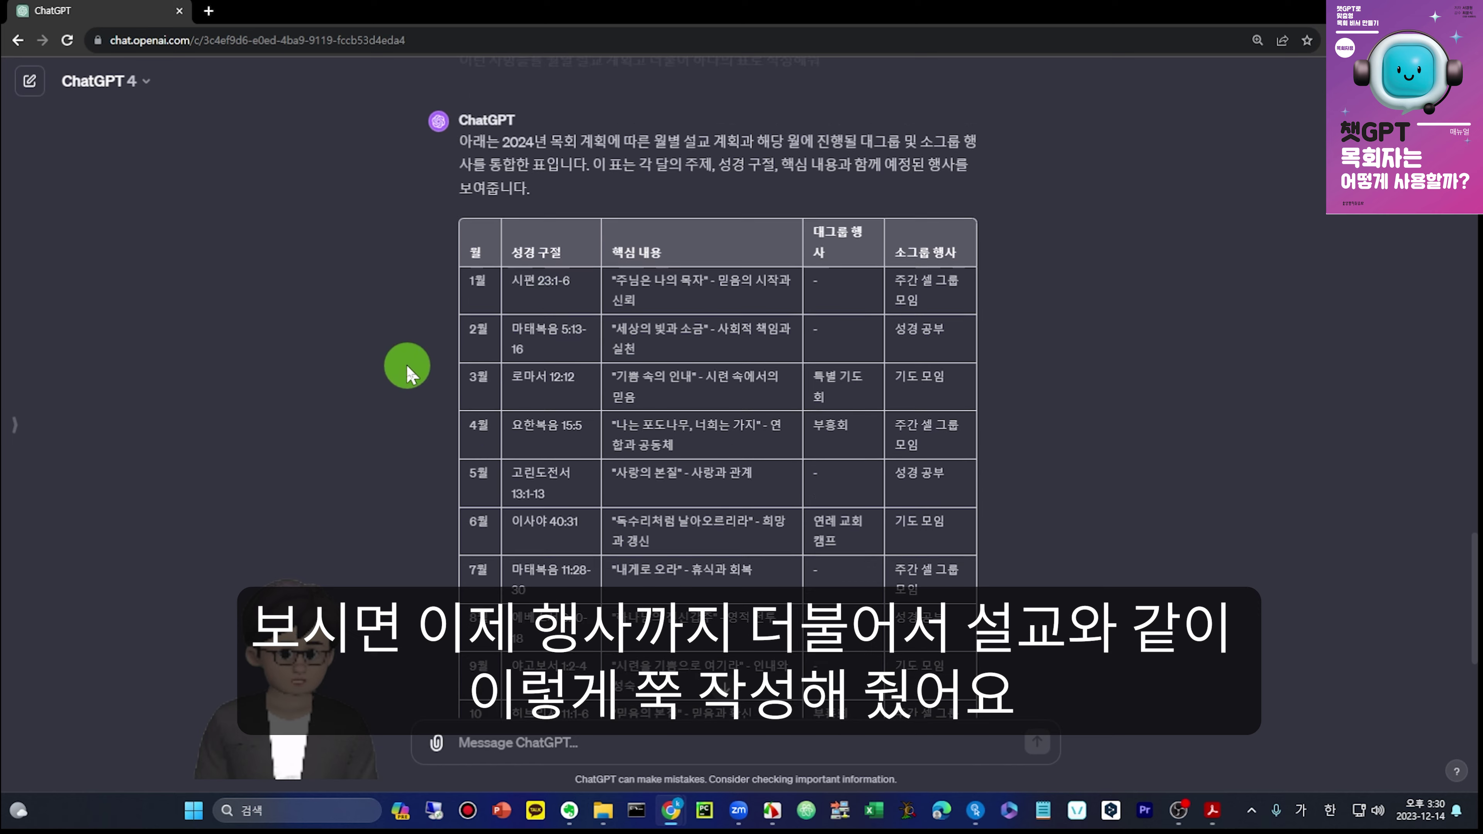
scroll(403, 479, "down", 8)
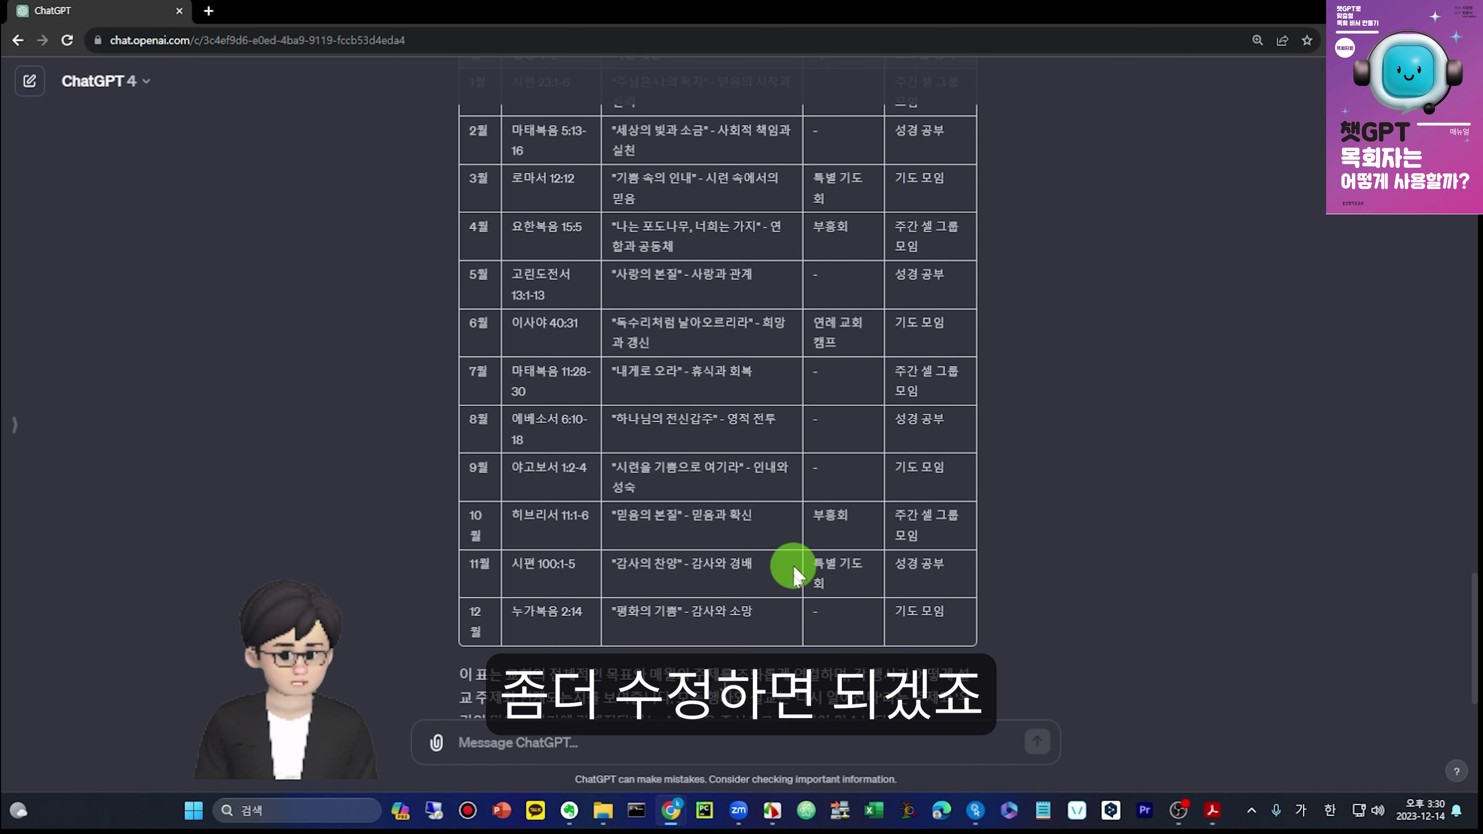
scroll(788, 585, "down", 2)
scroll(779, 616, "up", 5)
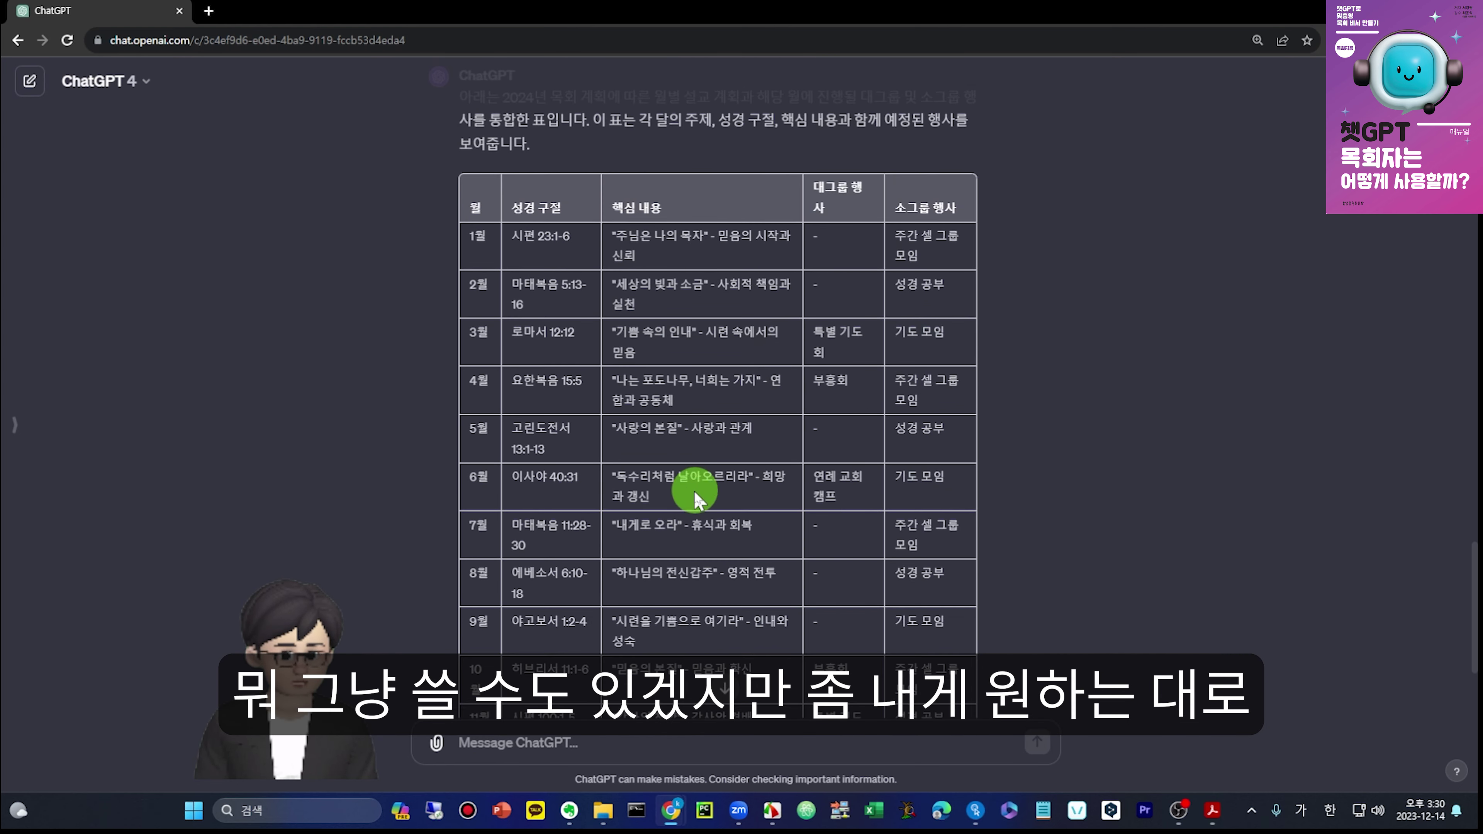
Switch to 목회계획세우기v1.0.pdf in Adobe Acrobat Pro and display page 3 with the ChatGPT 3.5 ministry planning process
scroll(695, 497, "up", 5)
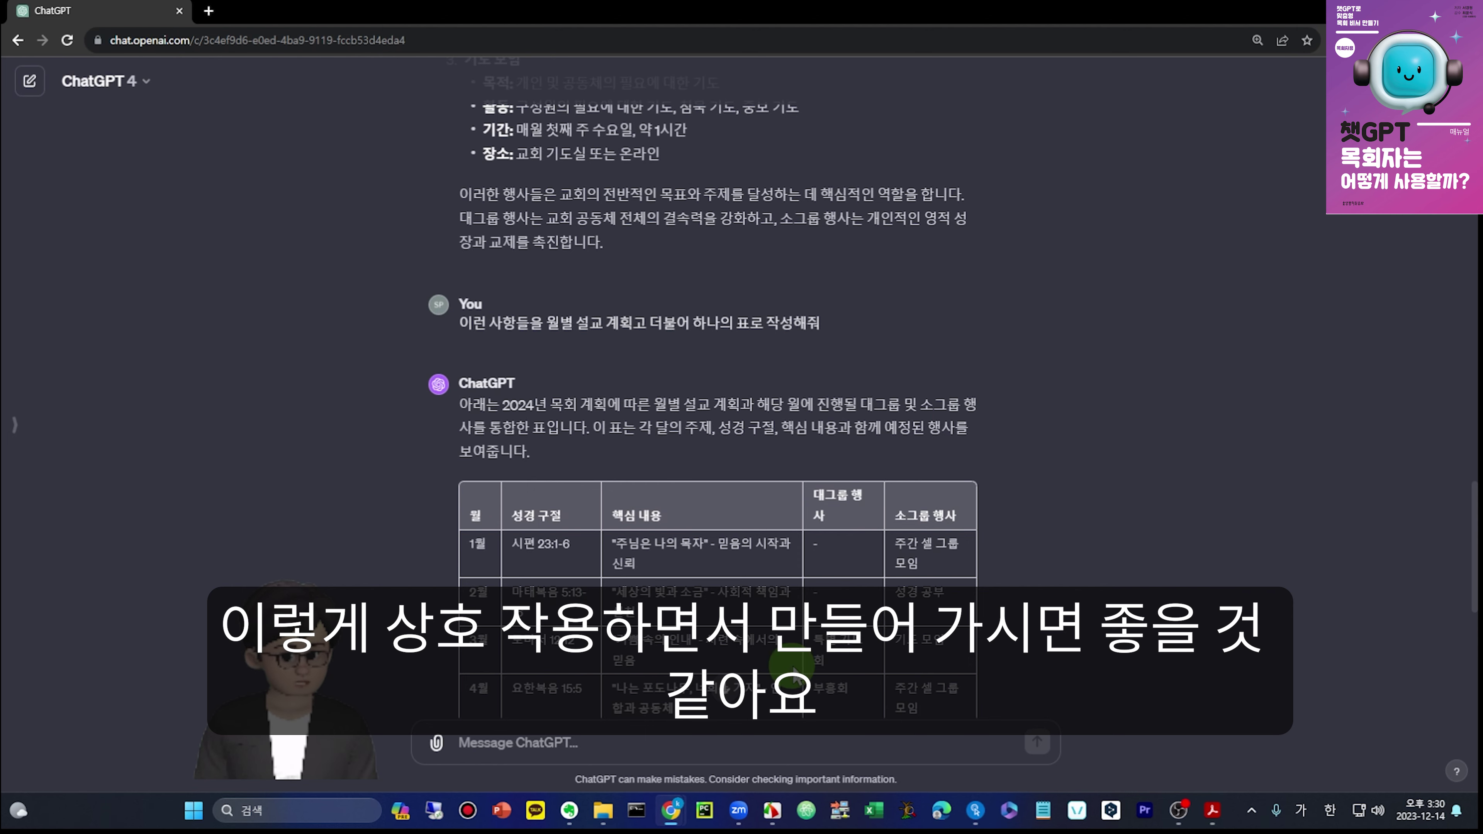
left_click(1215, 816)
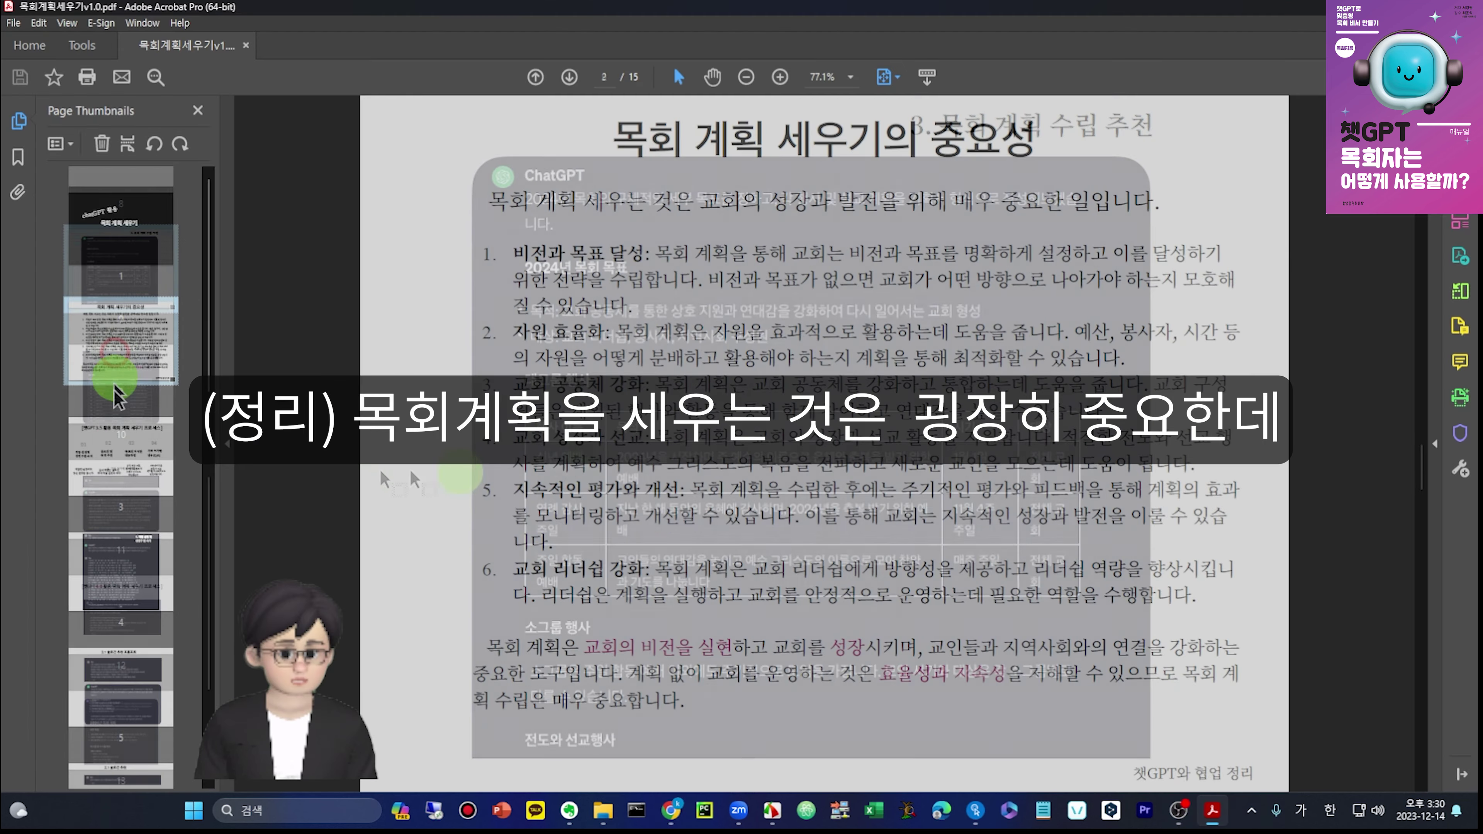
left_click(122, 455)
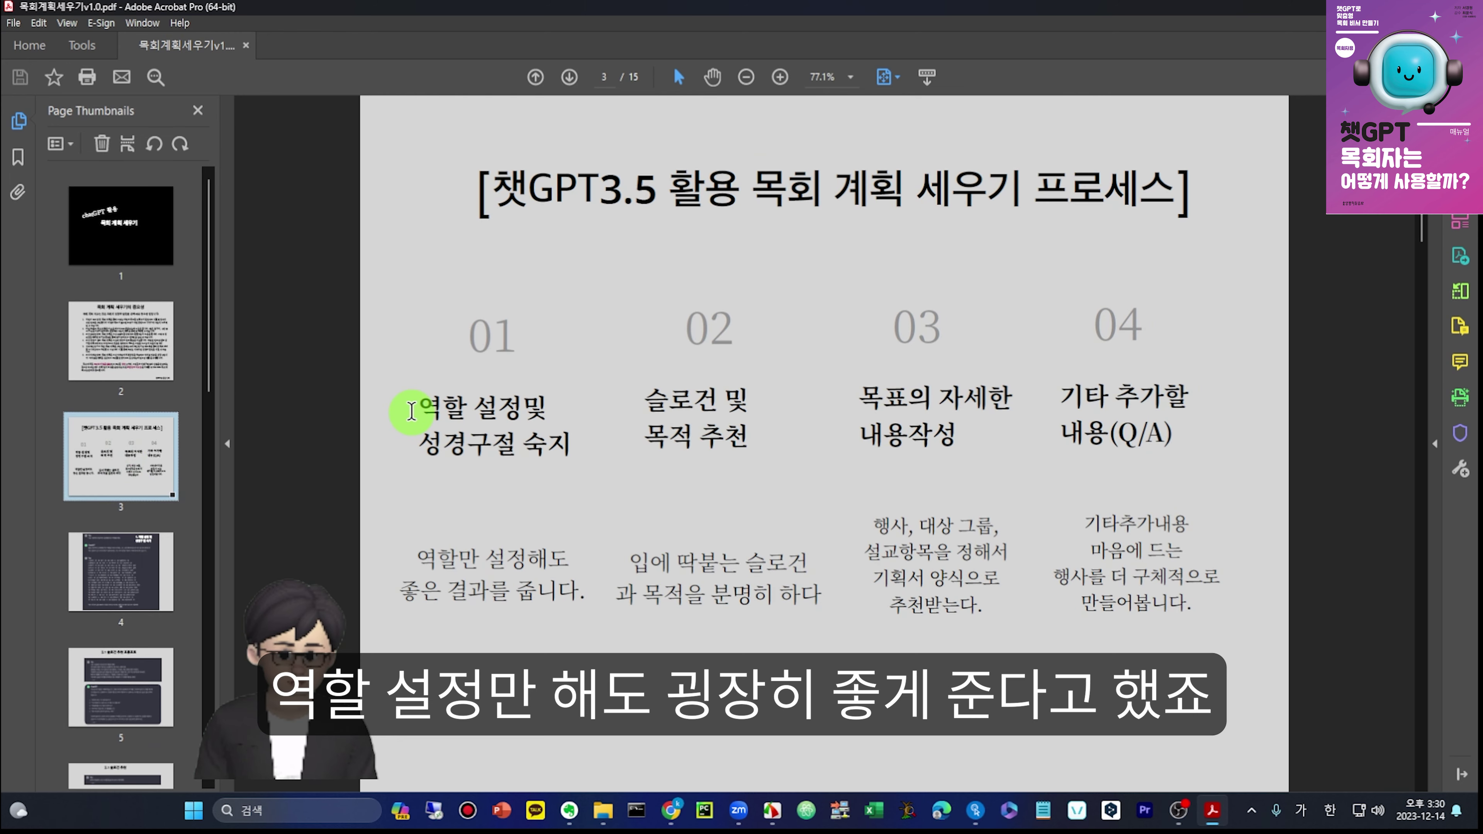
Review stages 01 and 02 of the process, covering role setting with Bible passages and the slogan and purpose recommendation
left_click_drag(411, 409, 461, 498)
left_click(455, 501)
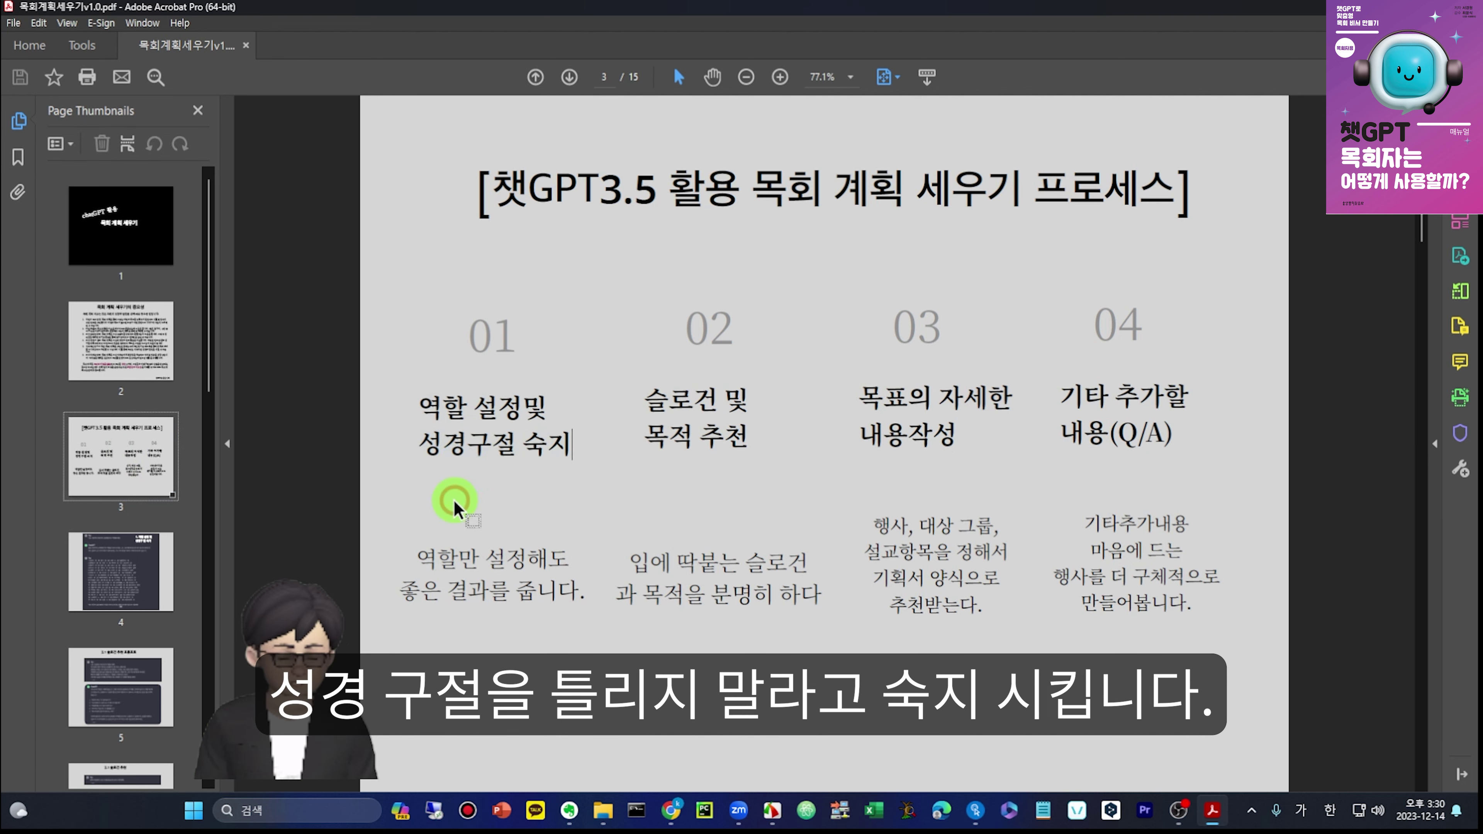
left_click(468, 434)
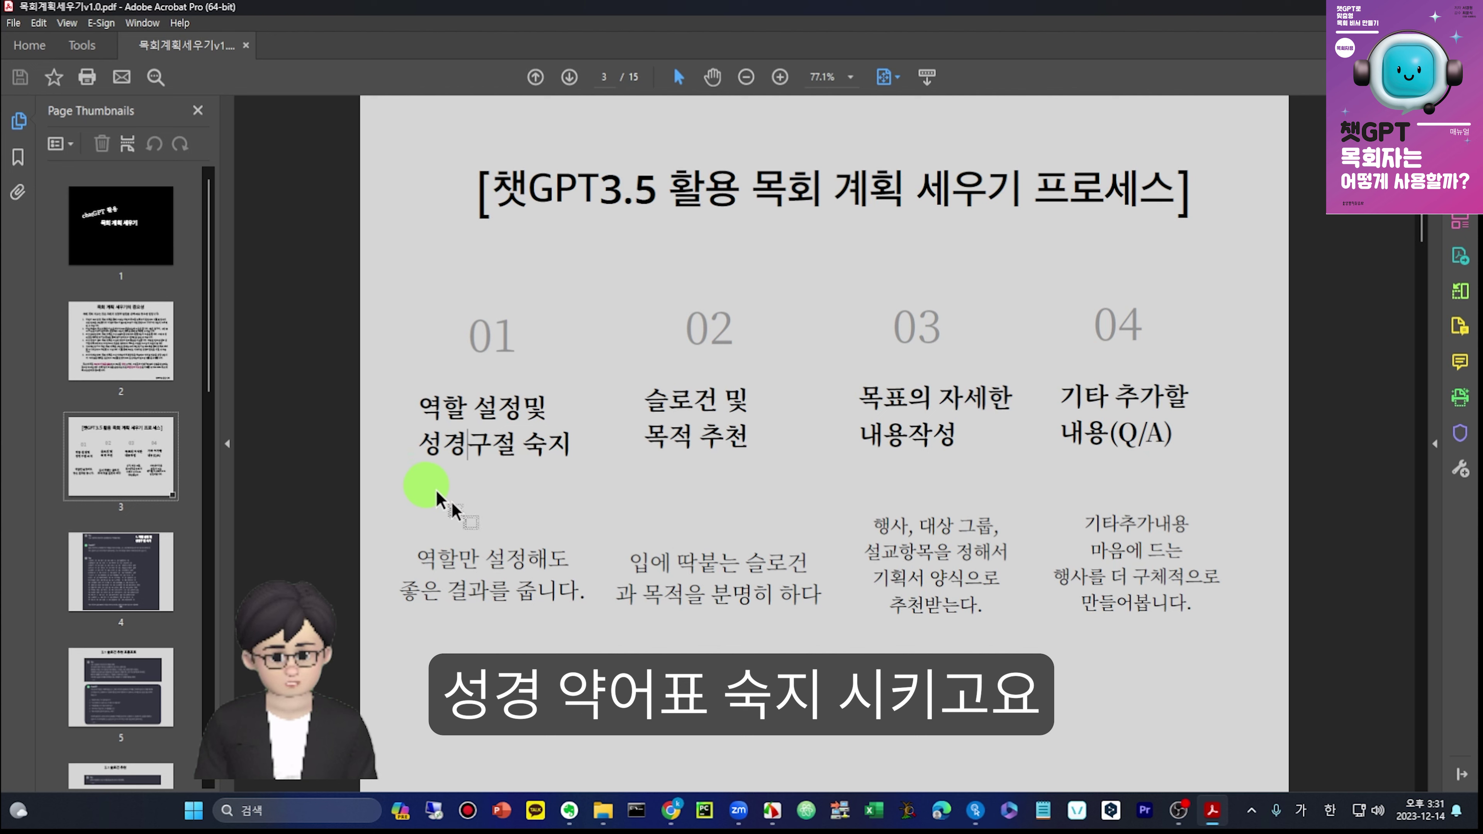
left_click_drag(643, 395, 748, 436)
left_click(818, 503)
Review stage 03 on writing the detailed goals in proposal format, and return to the title page of the PDF
left_click_drag(864, 388, 963, 450)
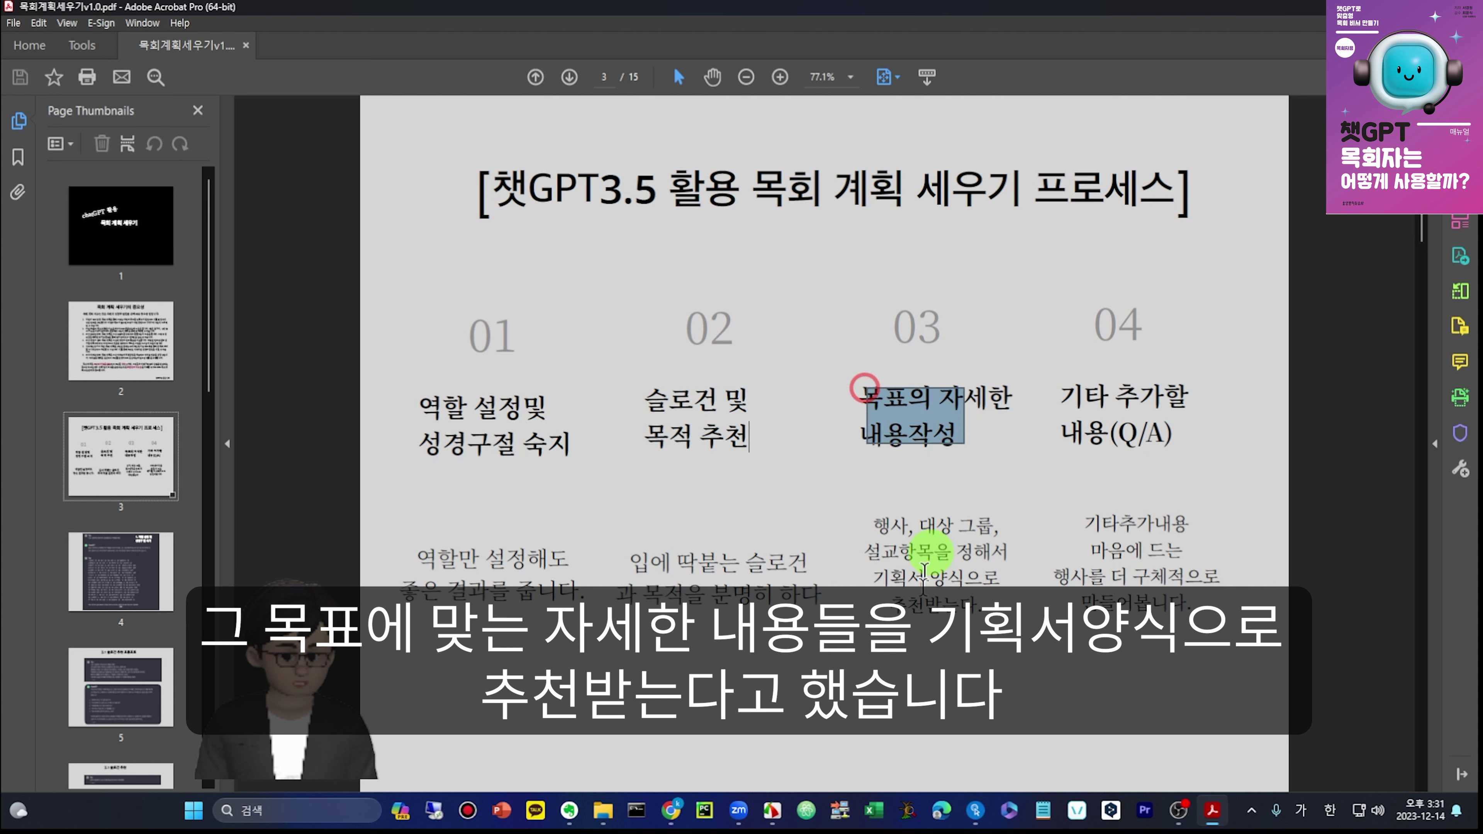
left_click_drag(881, 583, 987, 587)
left_click(985, 641)
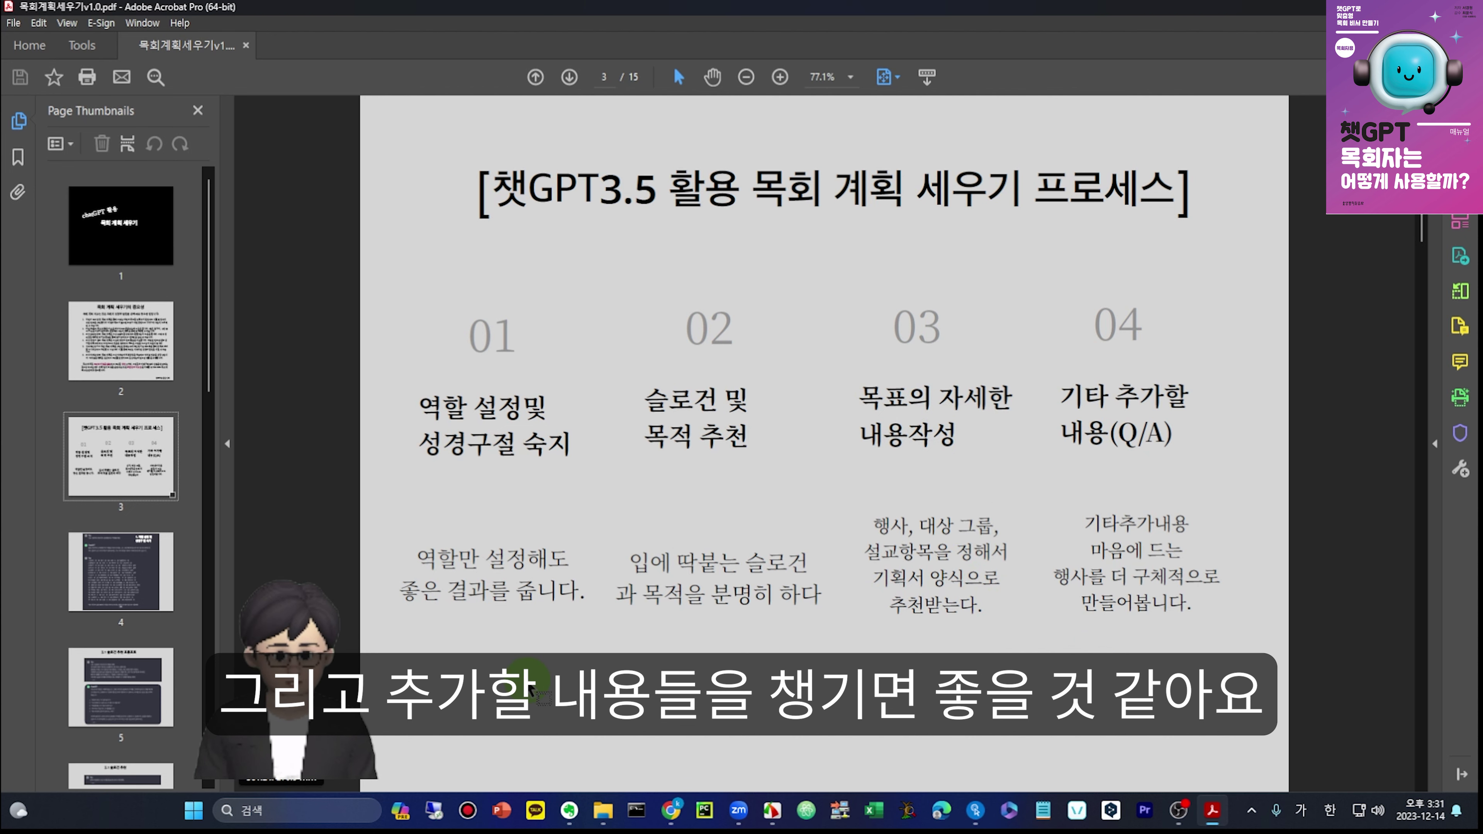
left_click(132, 247)
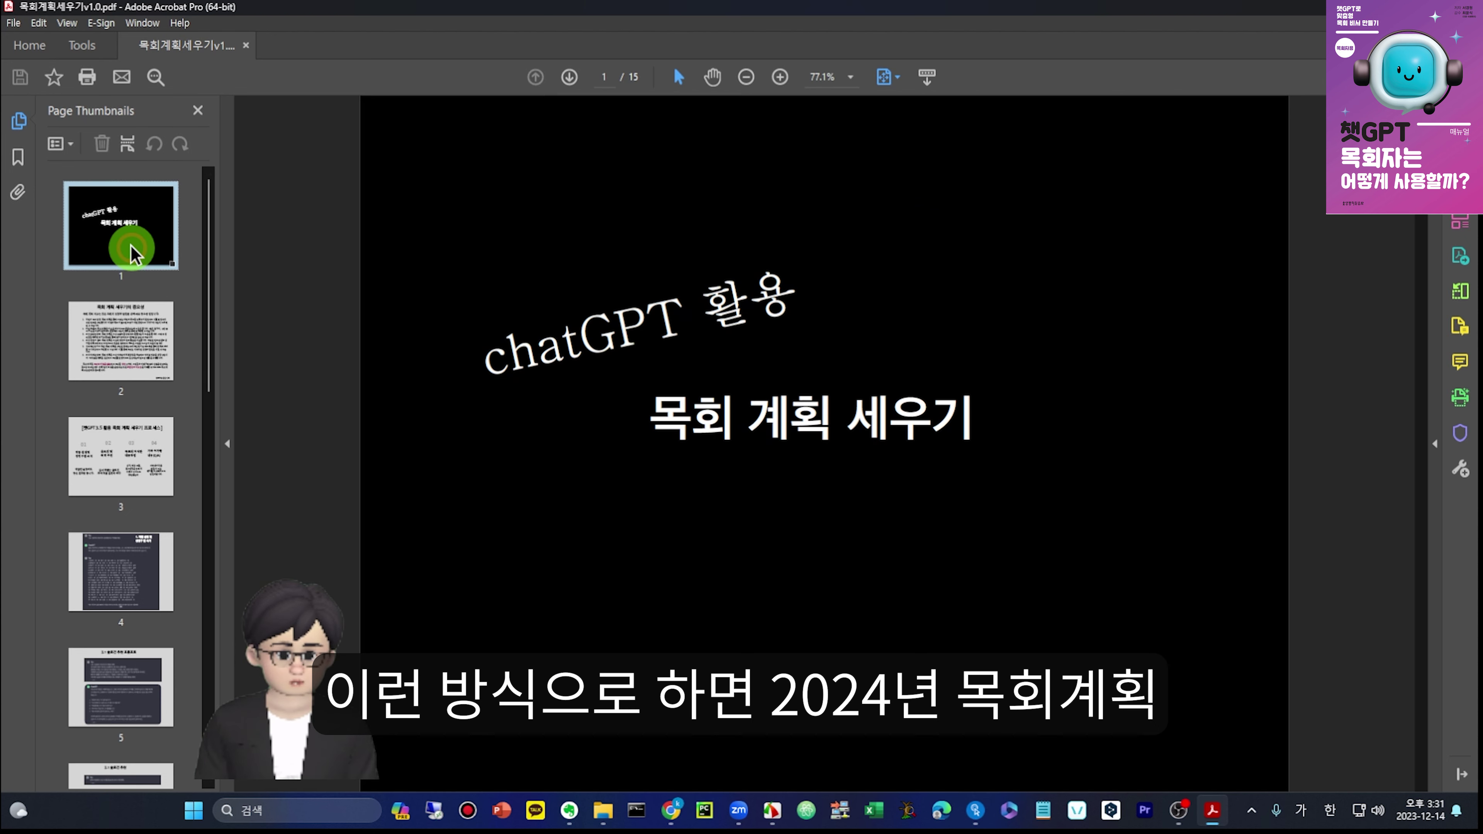